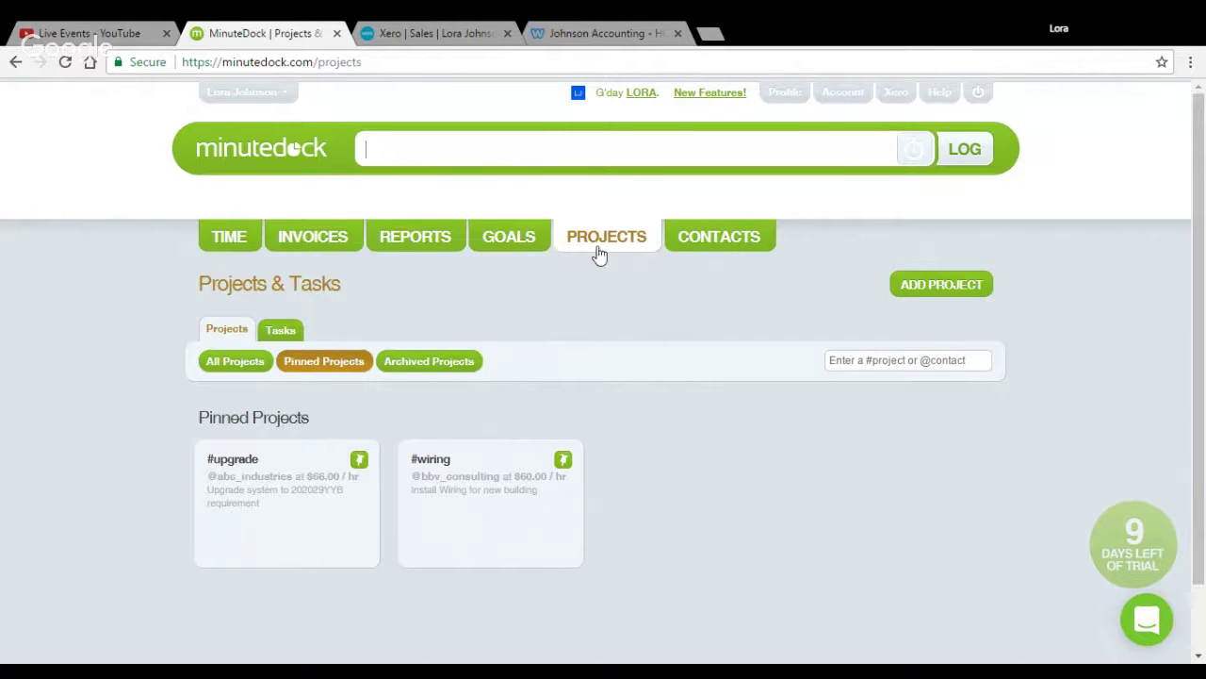
- Start a new task named "in-house prep" with short code "inhouse" and description "In house prep work"
mouse_move(291, 552)
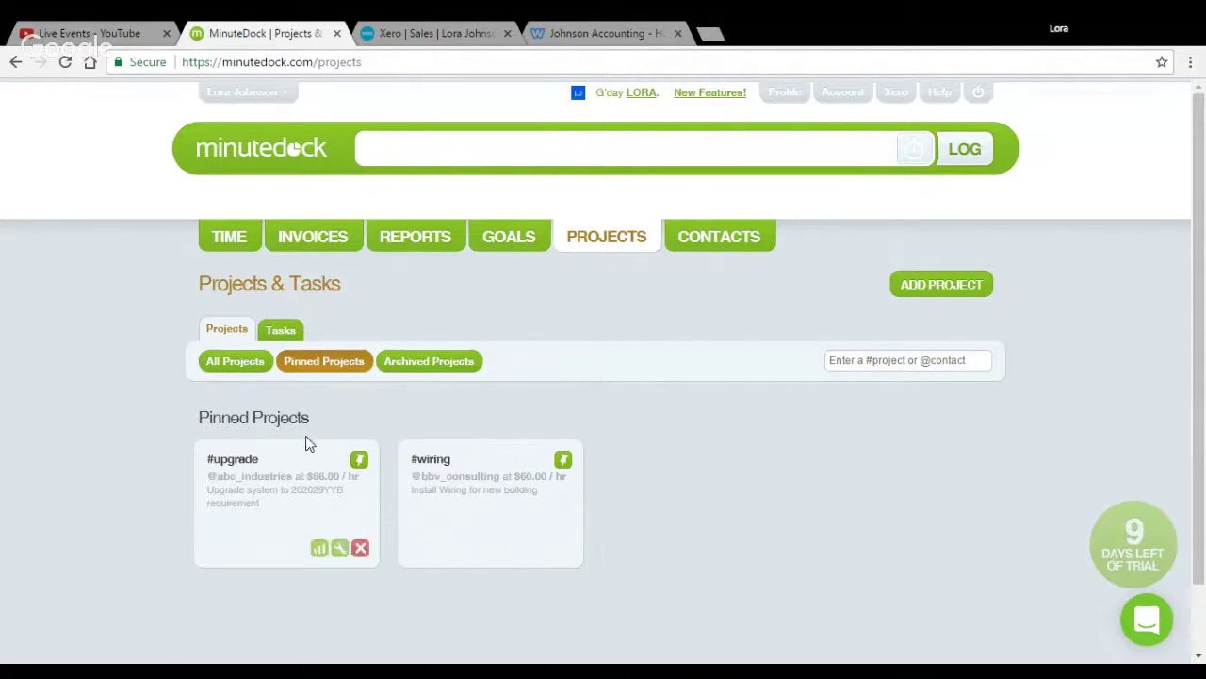
left_click(287, 336)
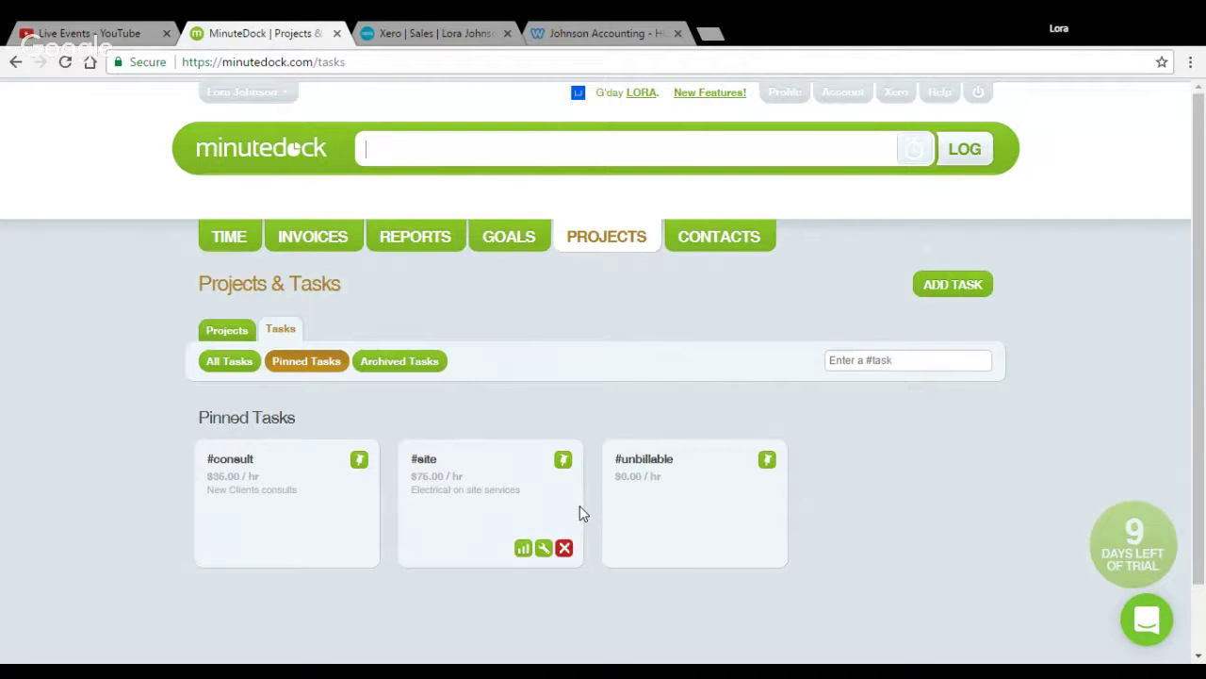
left_click(950, 294)
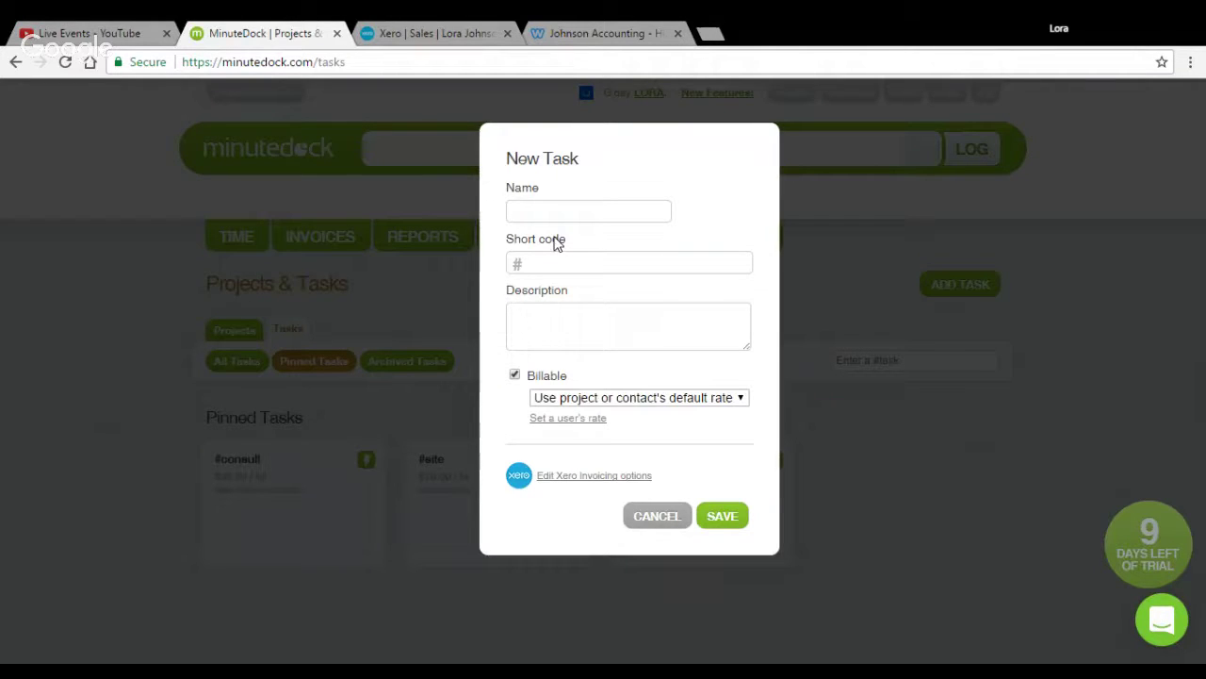
type("in-house prep")
key("Tab")
type("inhouse")
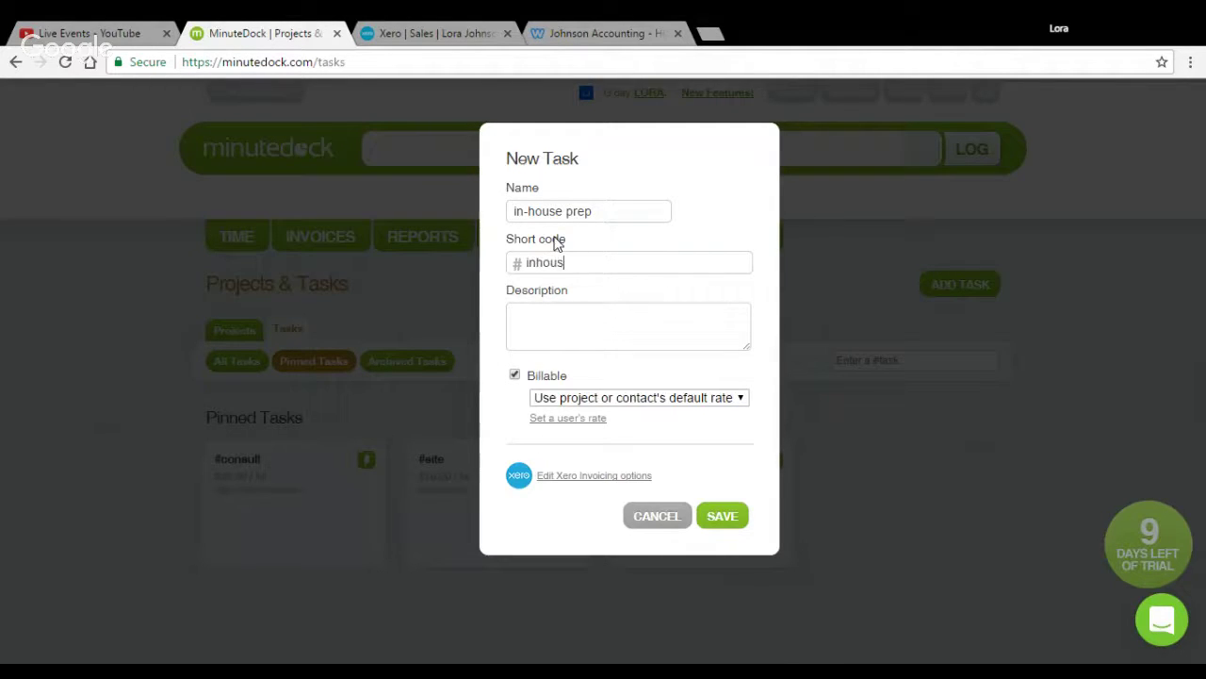
key("Tab")
type("In house prep work")
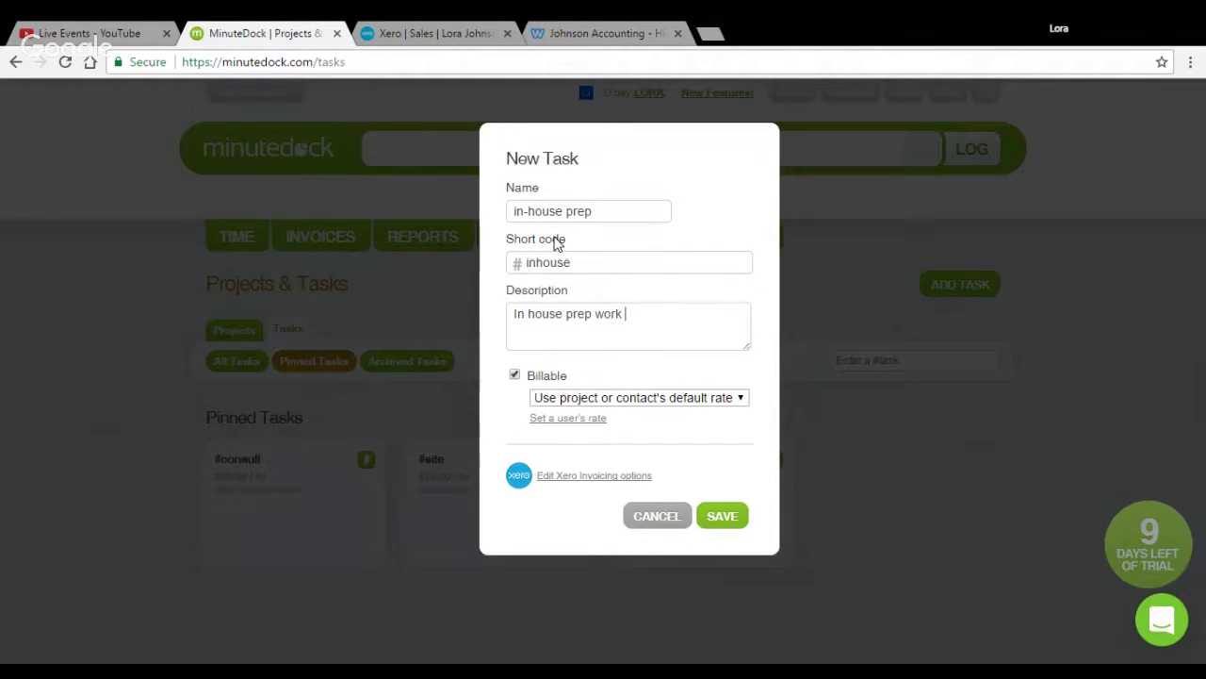
- Give the new task its own billable task rate of 75 per hour and save it
left_click(666, 398)
left_click(647, 428)
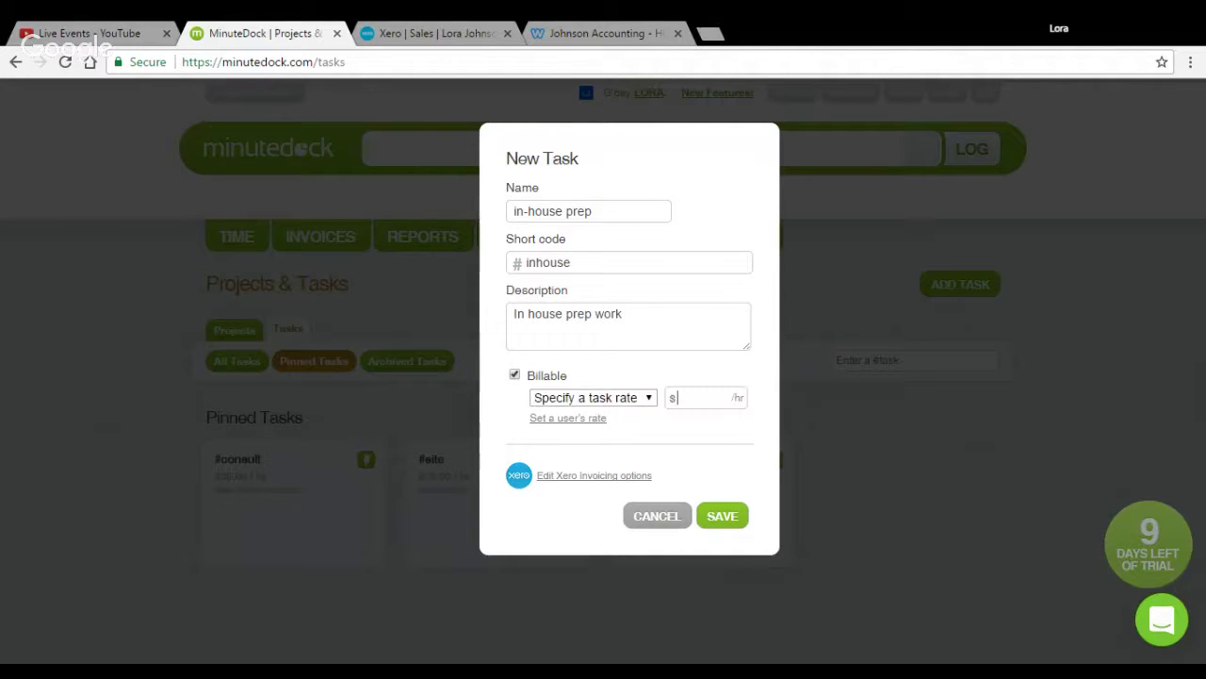
type("75")
left_click(723, 517)
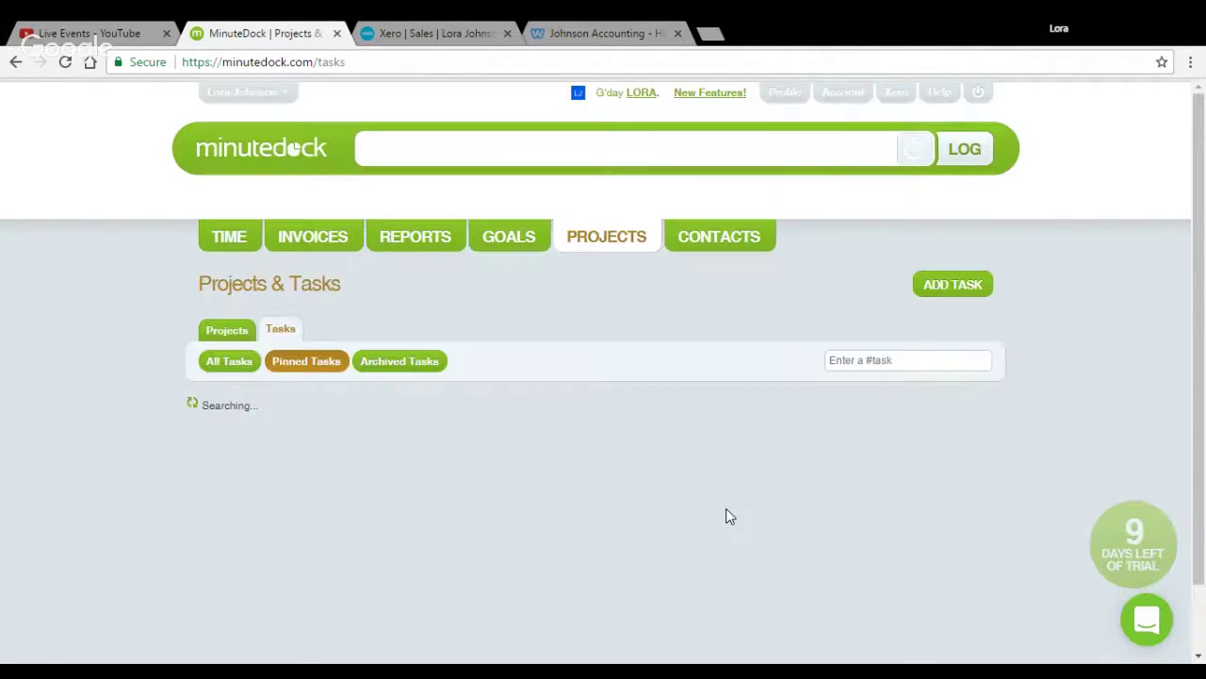
- Pin the #inhouse task from the list of all tasks and show the pinned tasks
left_click(233, 363)
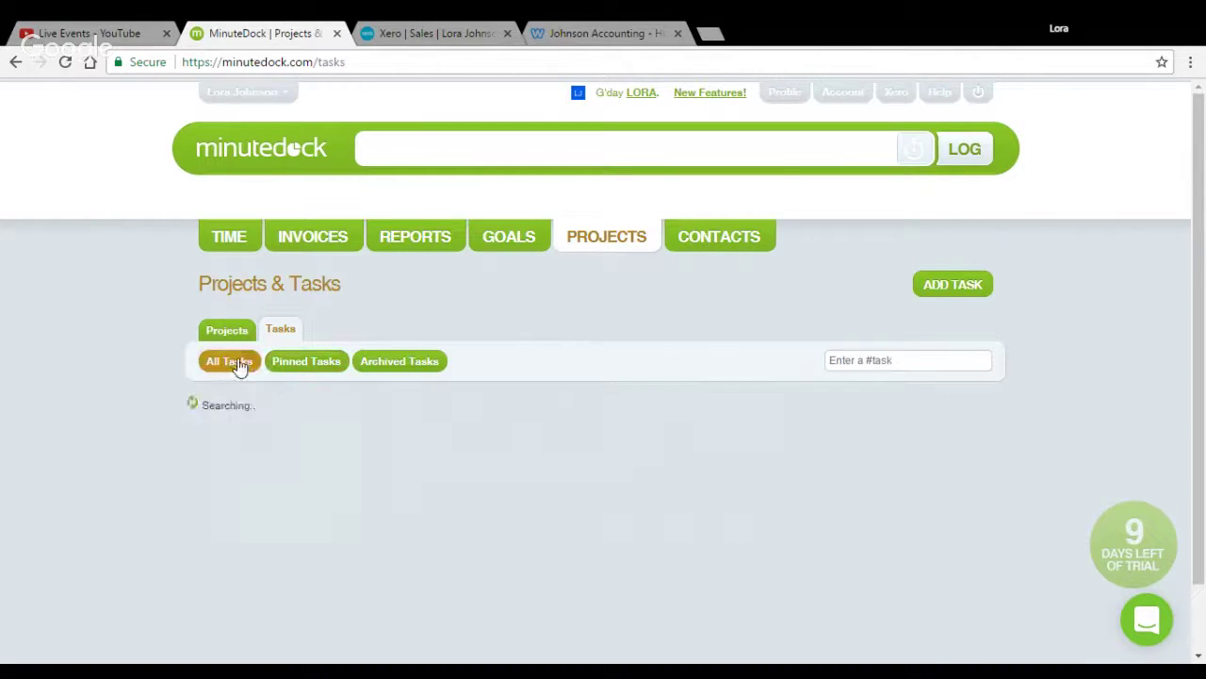
left_click(968, 421)
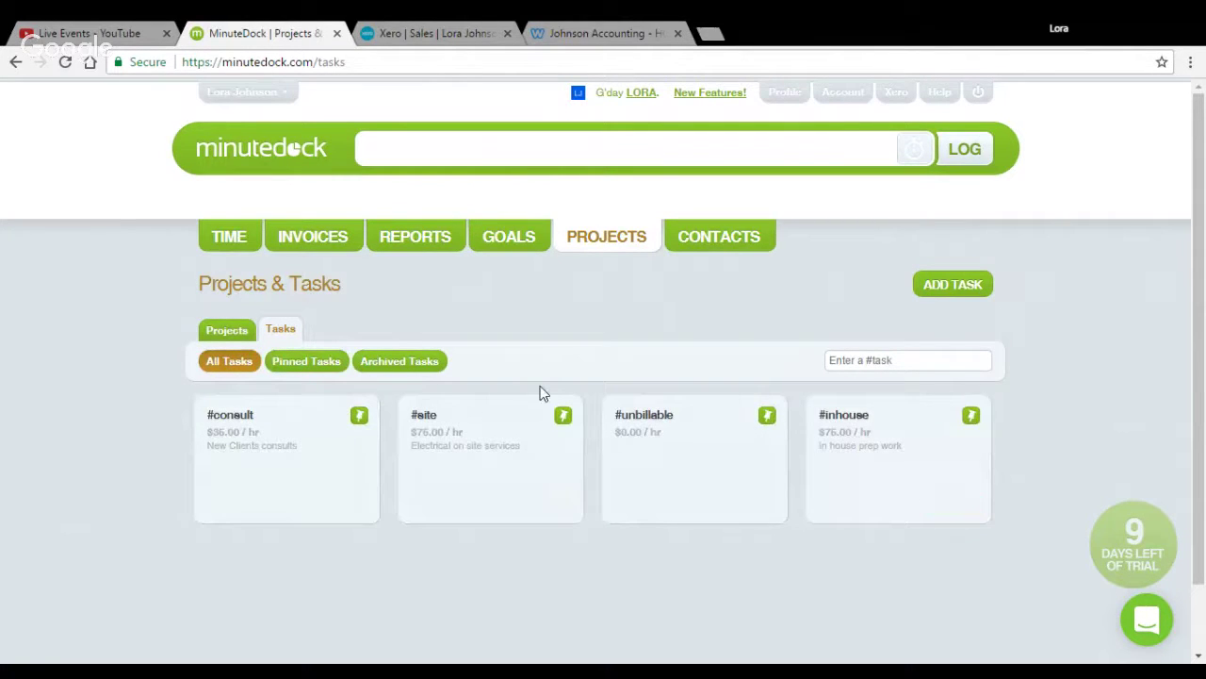
left_click(302, 365)
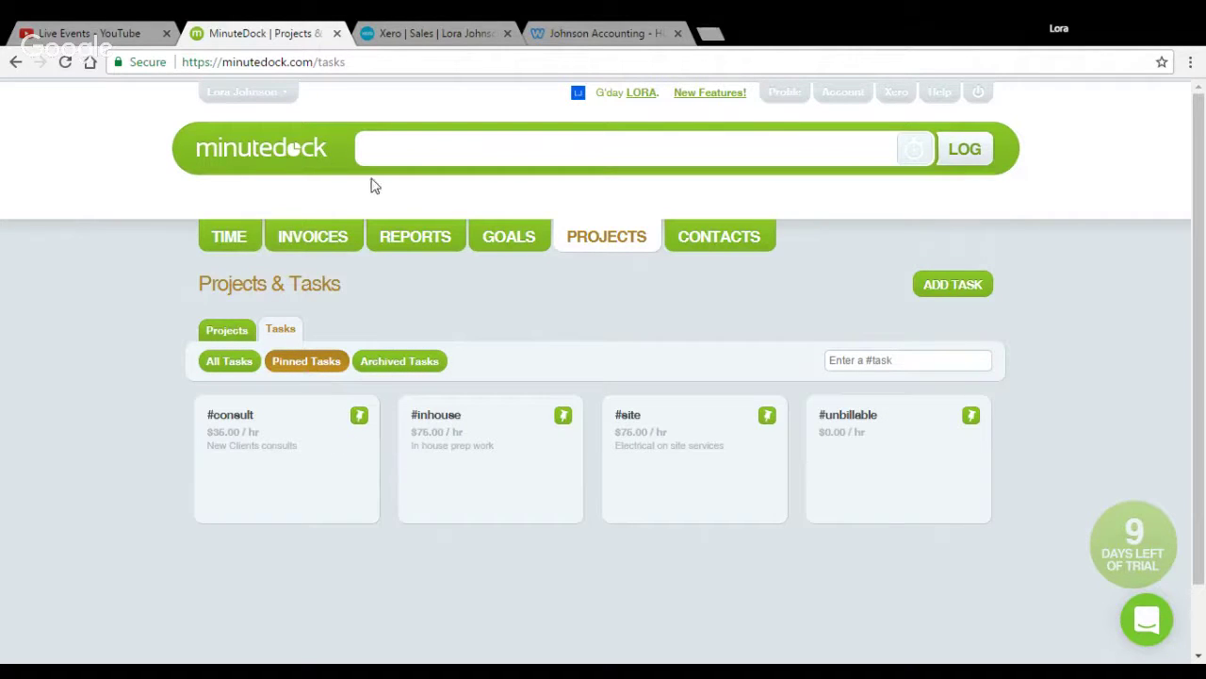
- Look over the pinned projects and return to the pinned tasks
left_click(227, 332)
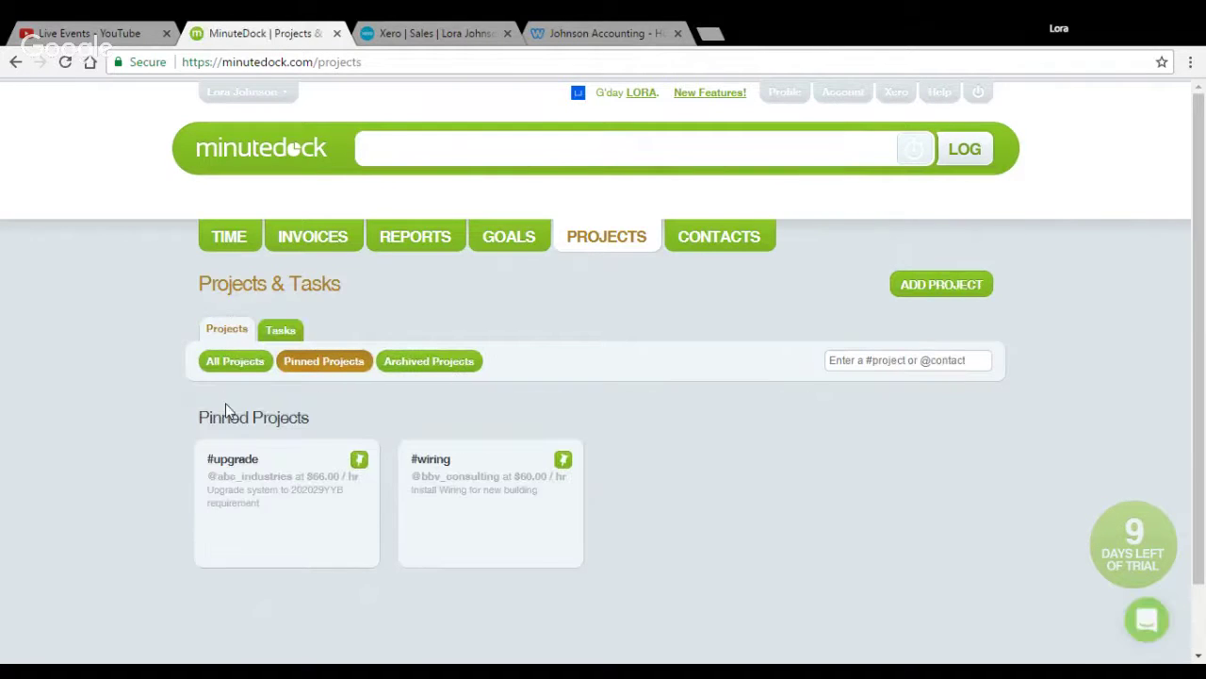
mouse_move(268, 553)
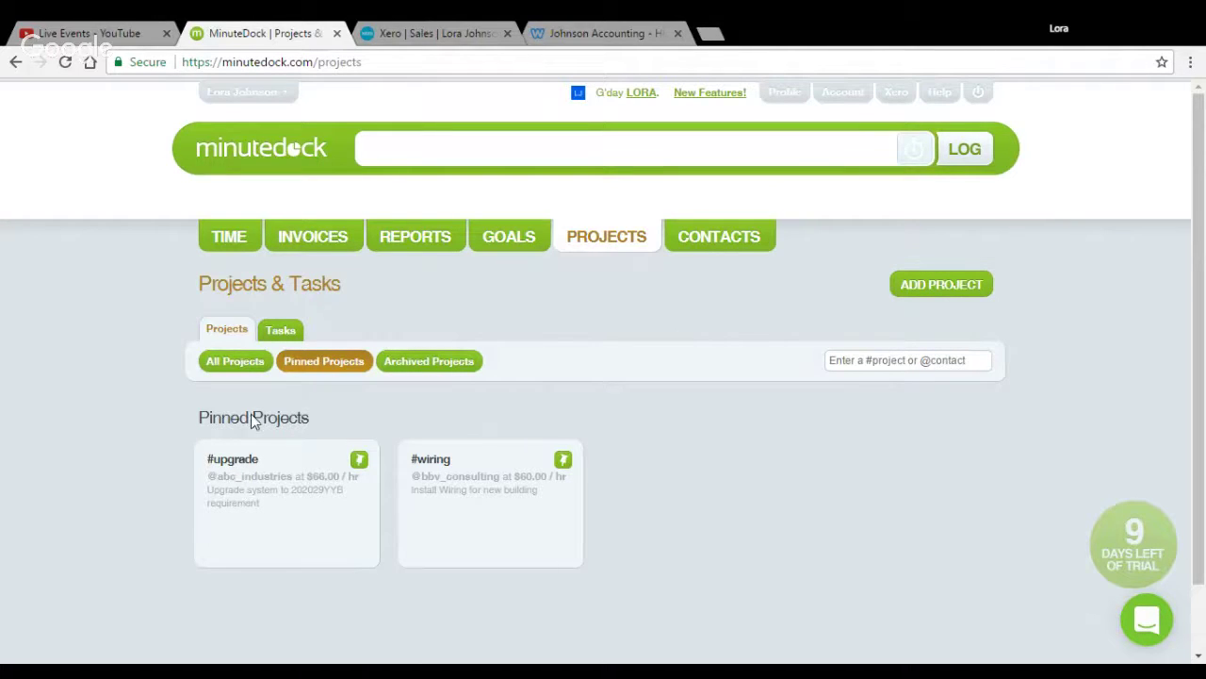
left_click(278, 331)
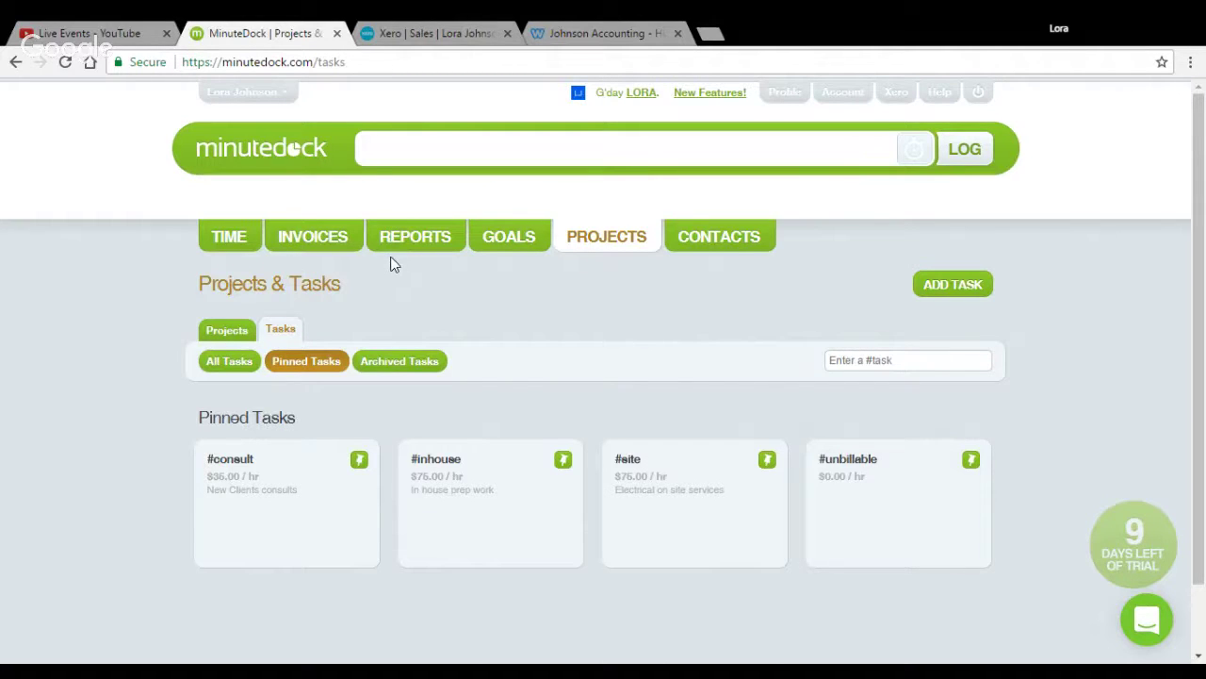
type("@")
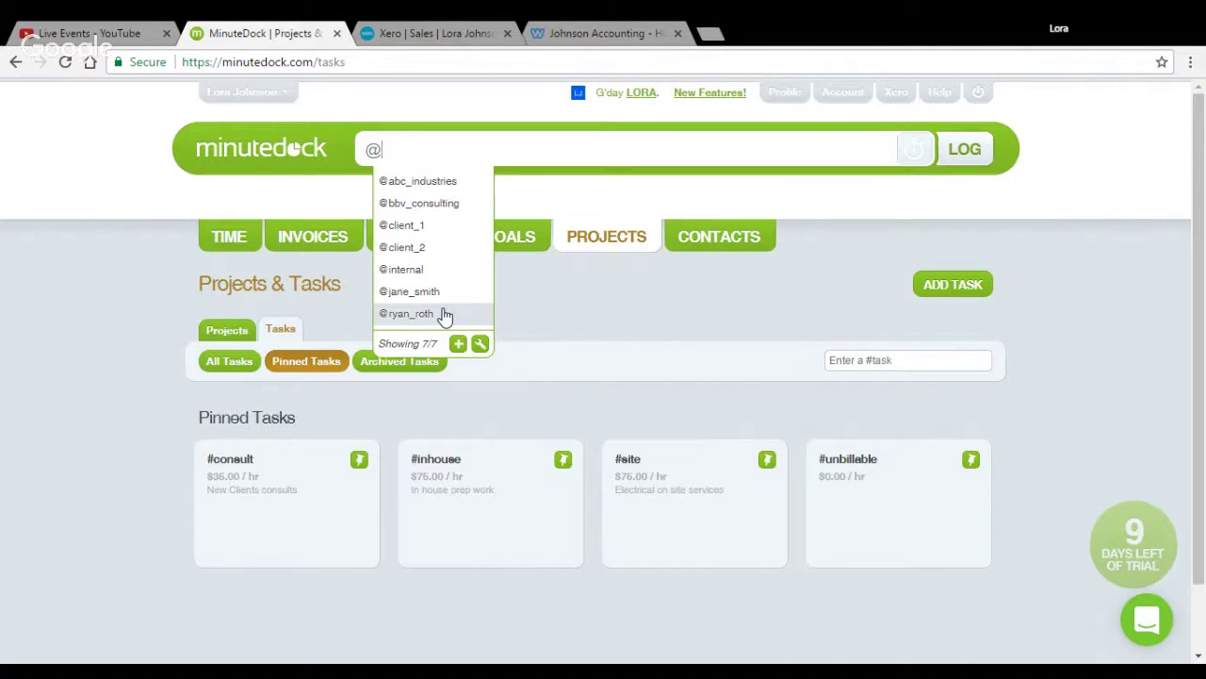
left_click(443, 182)
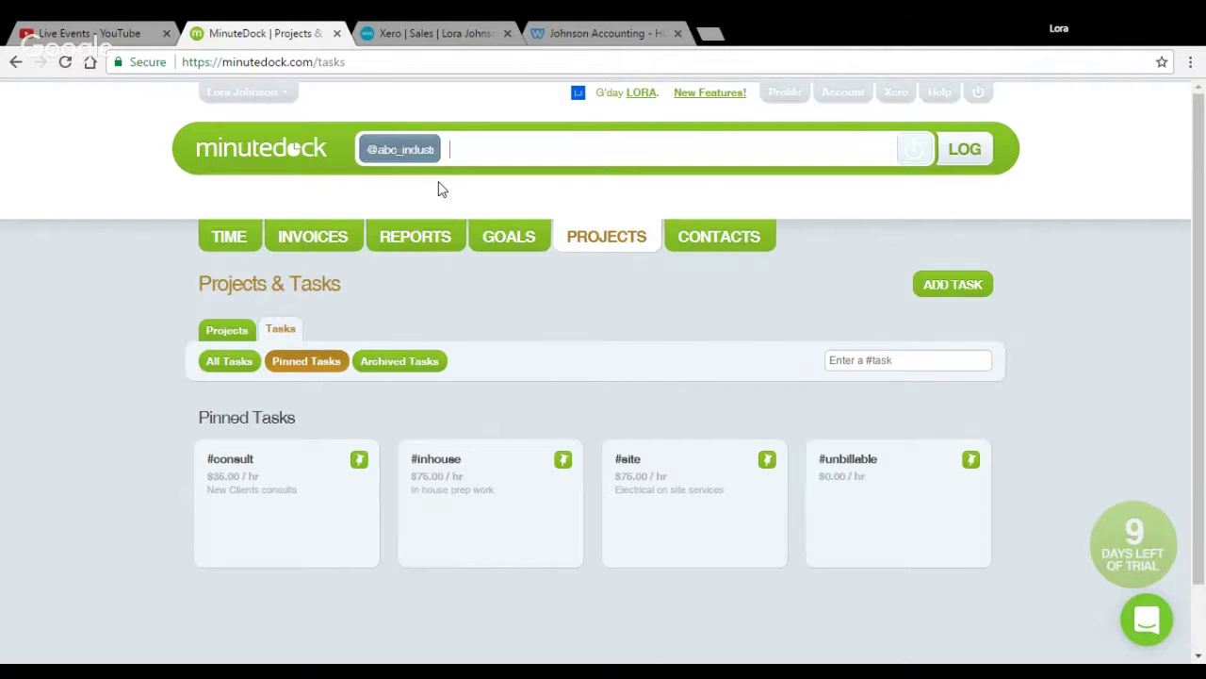
type("#")
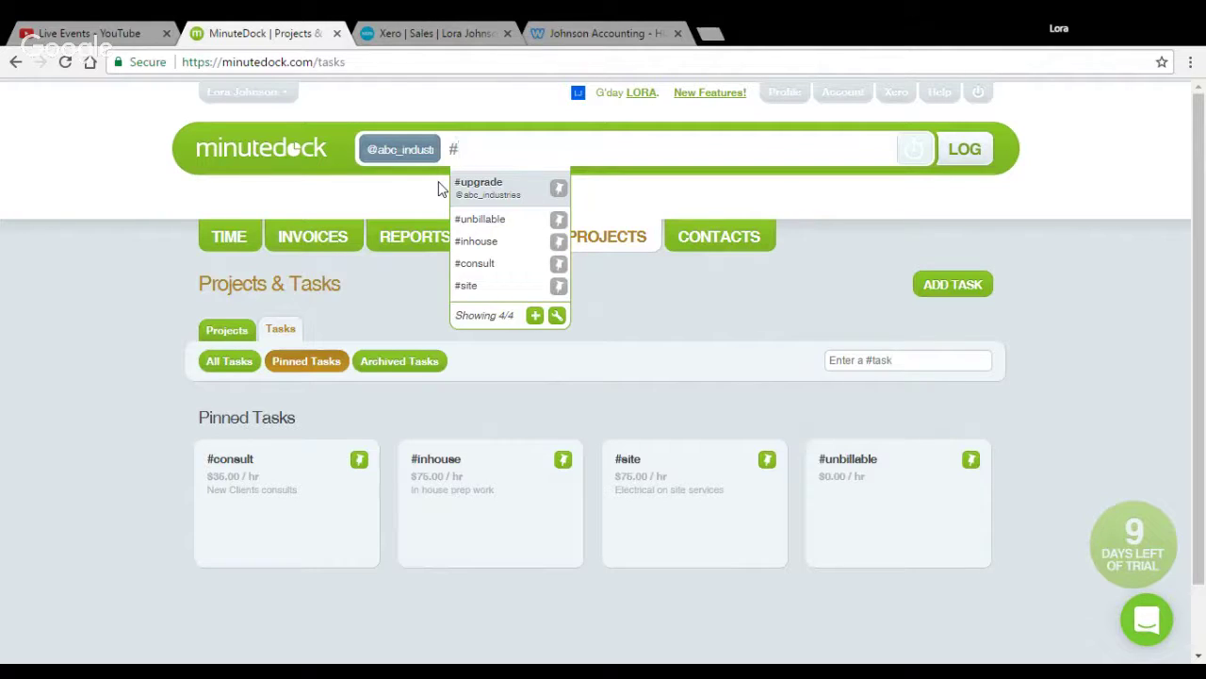
left_click(495, 198)
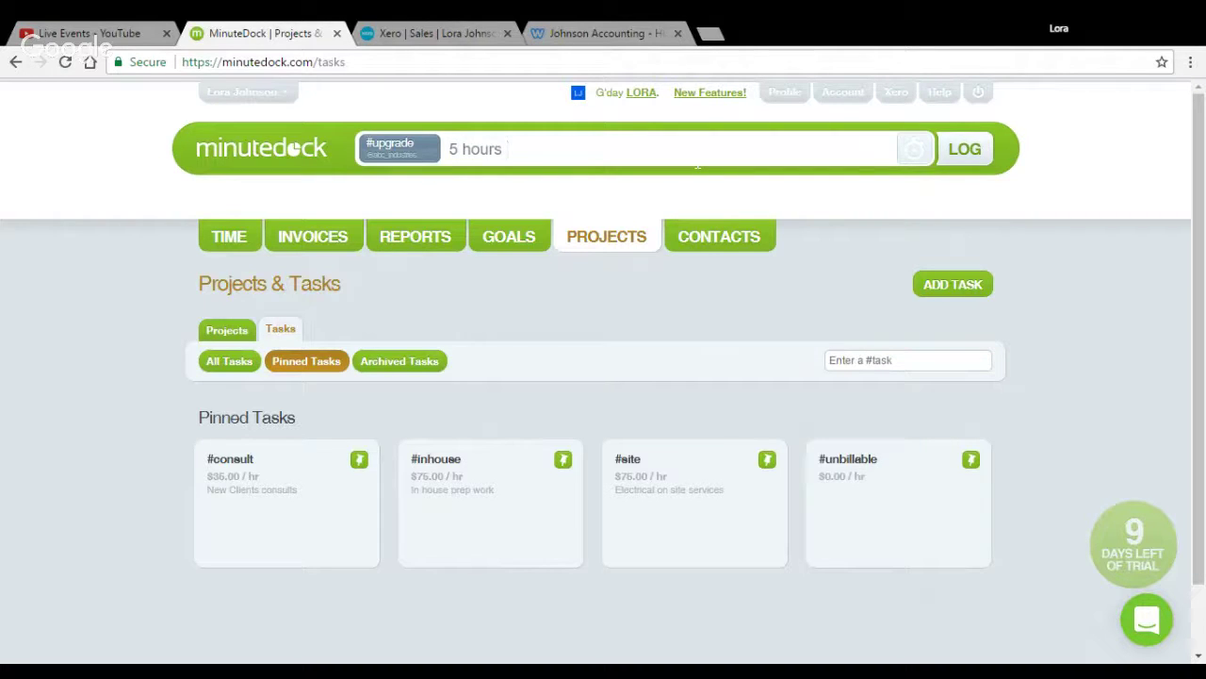
key("Return")
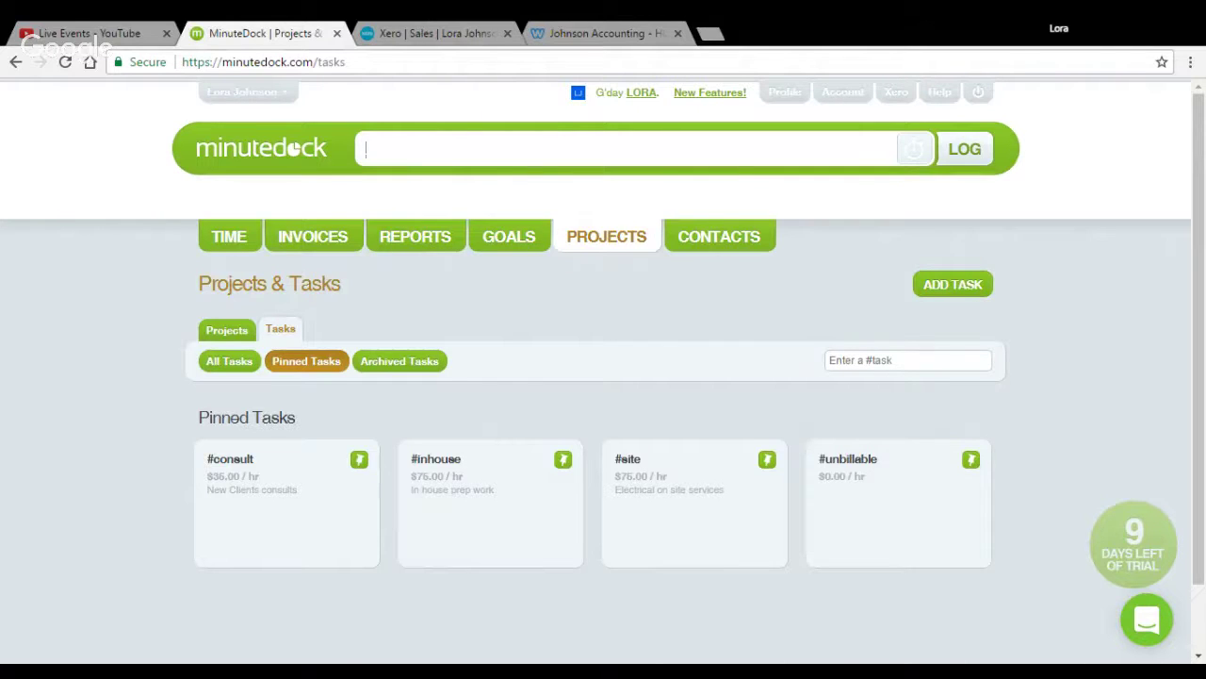
type("@")
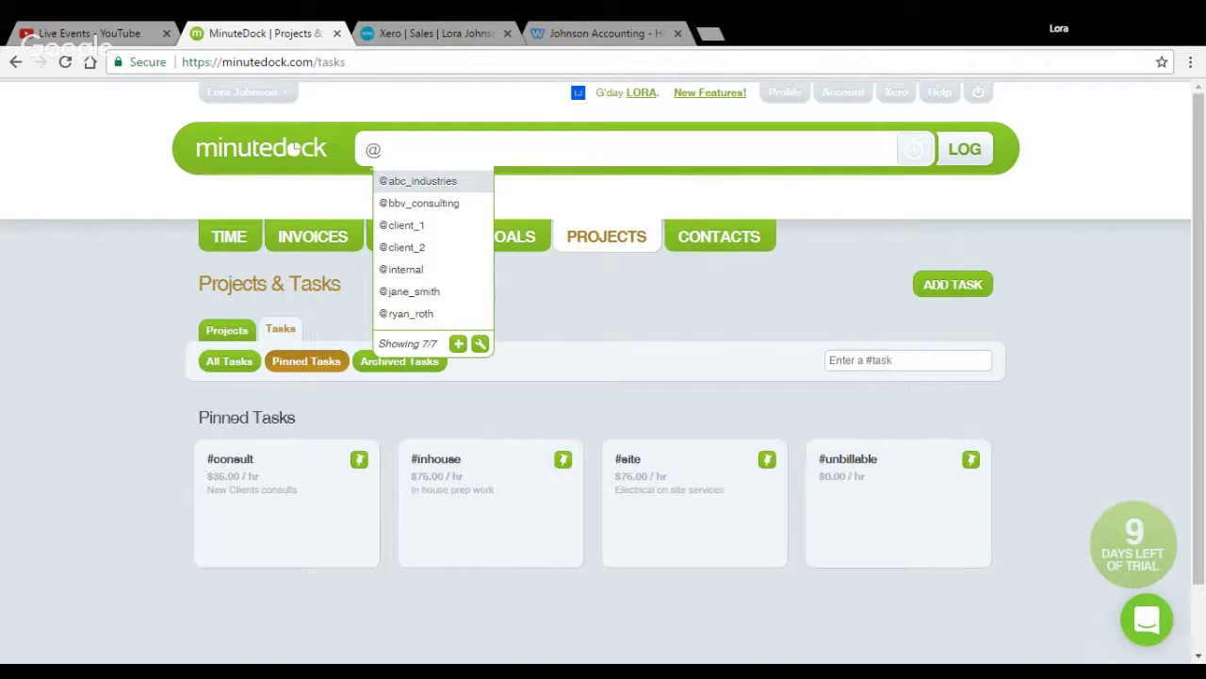
left_click(411, 206)
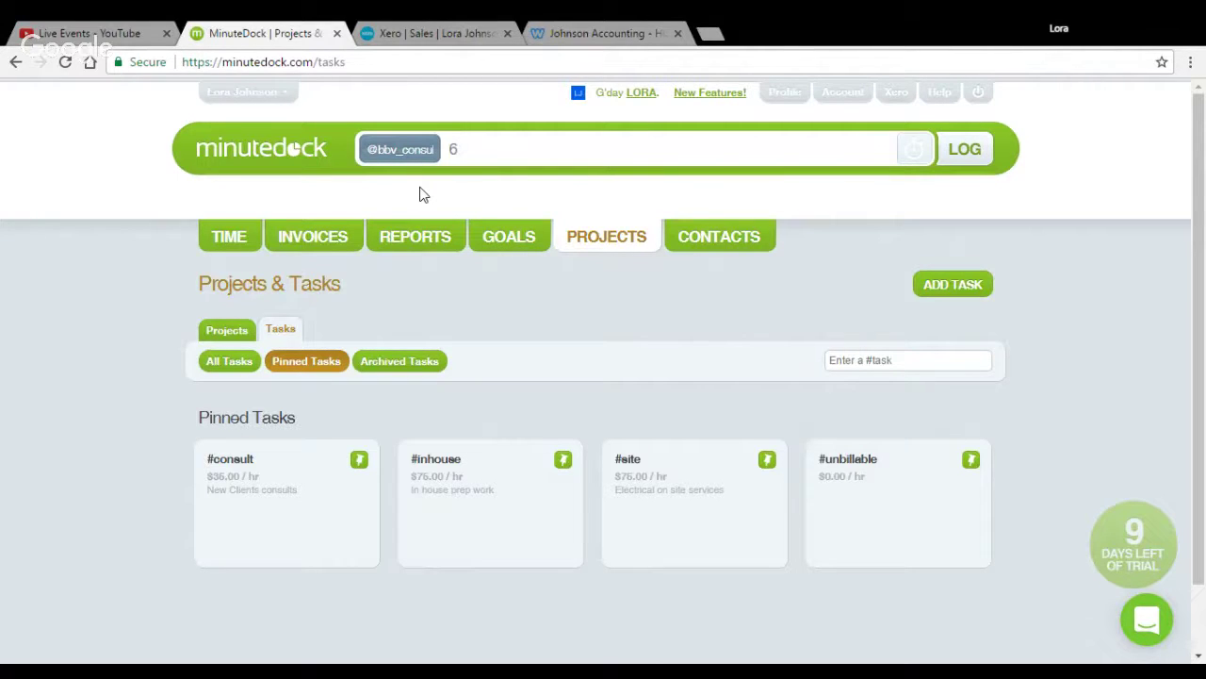
key("BackSpace")
type("#")
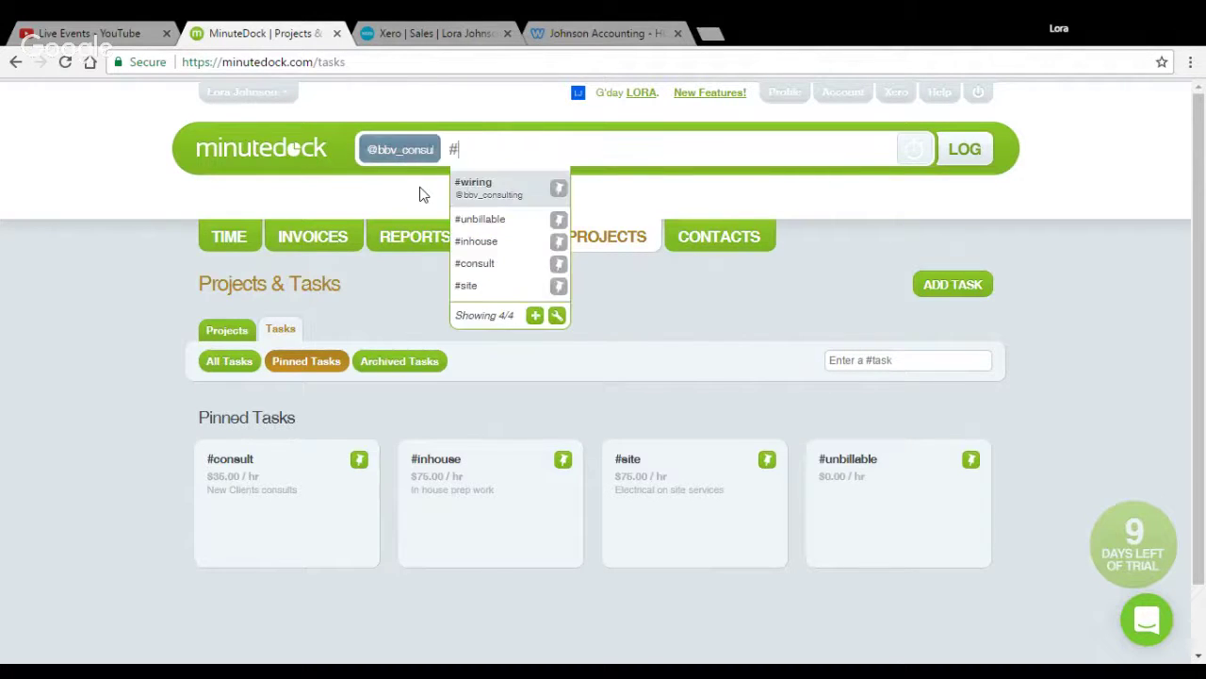
left_click(480, 288)
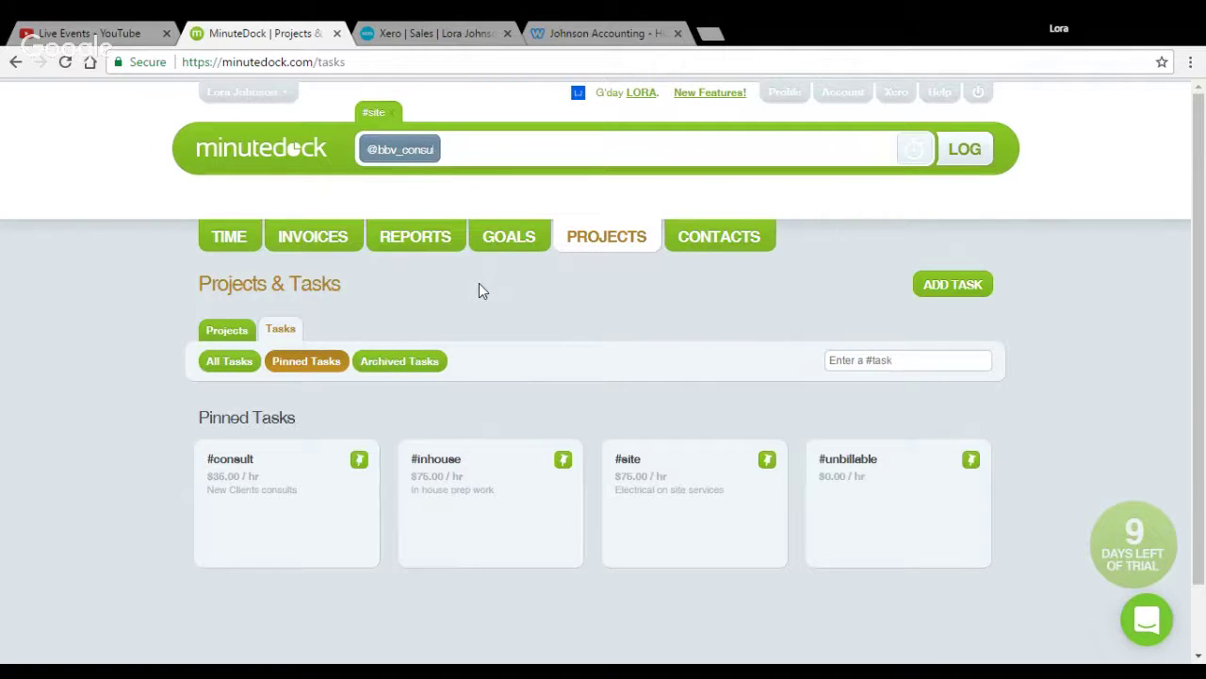
type("6 hours")
key("Return")
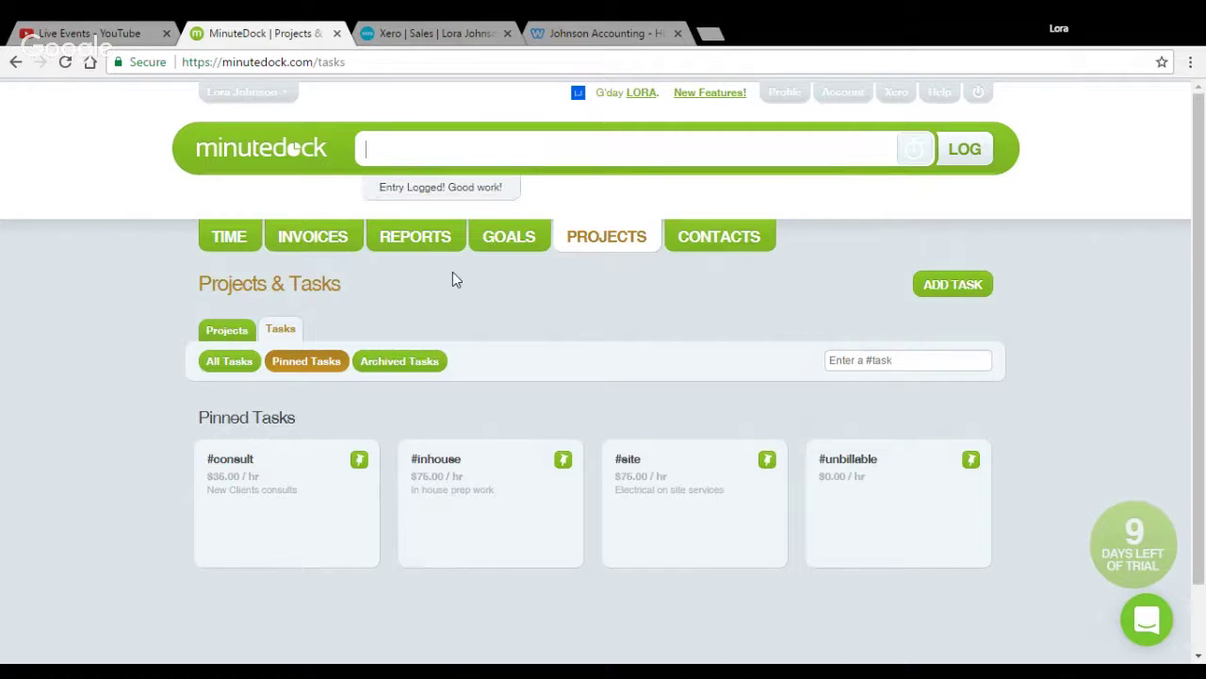
- Review this week's logged time entries
left_click(227, 243)
scroll(199, 327, "down", 2)
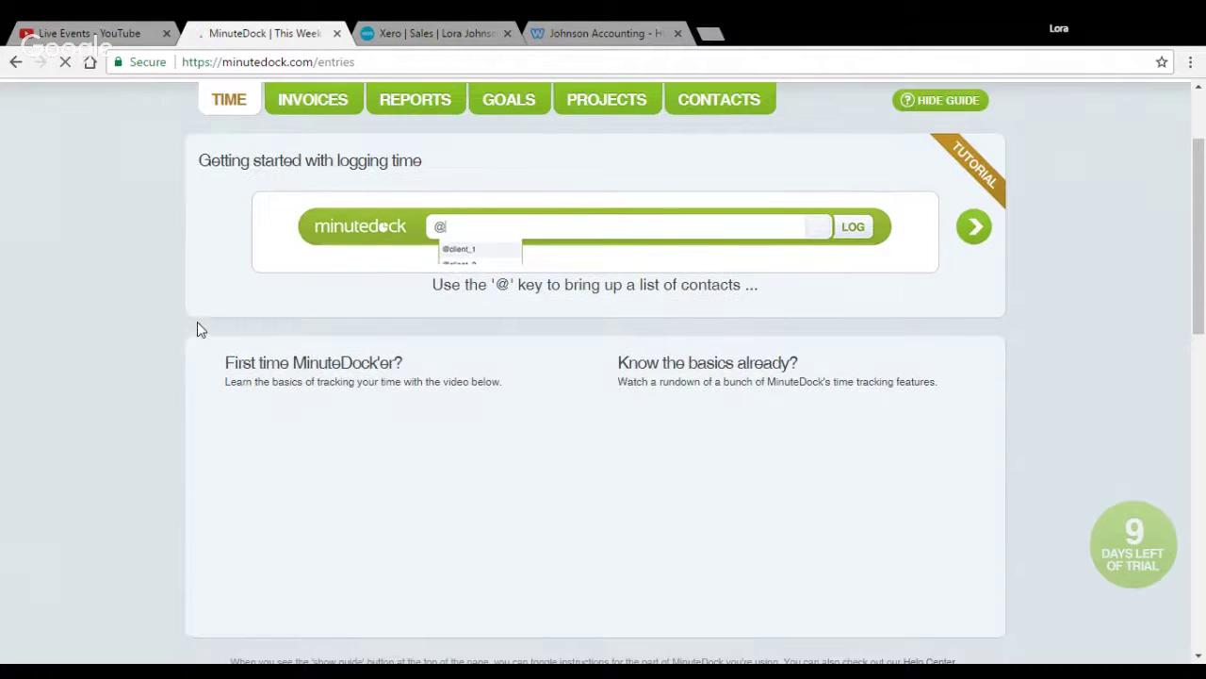
scroll(199, 329, "down", 8)
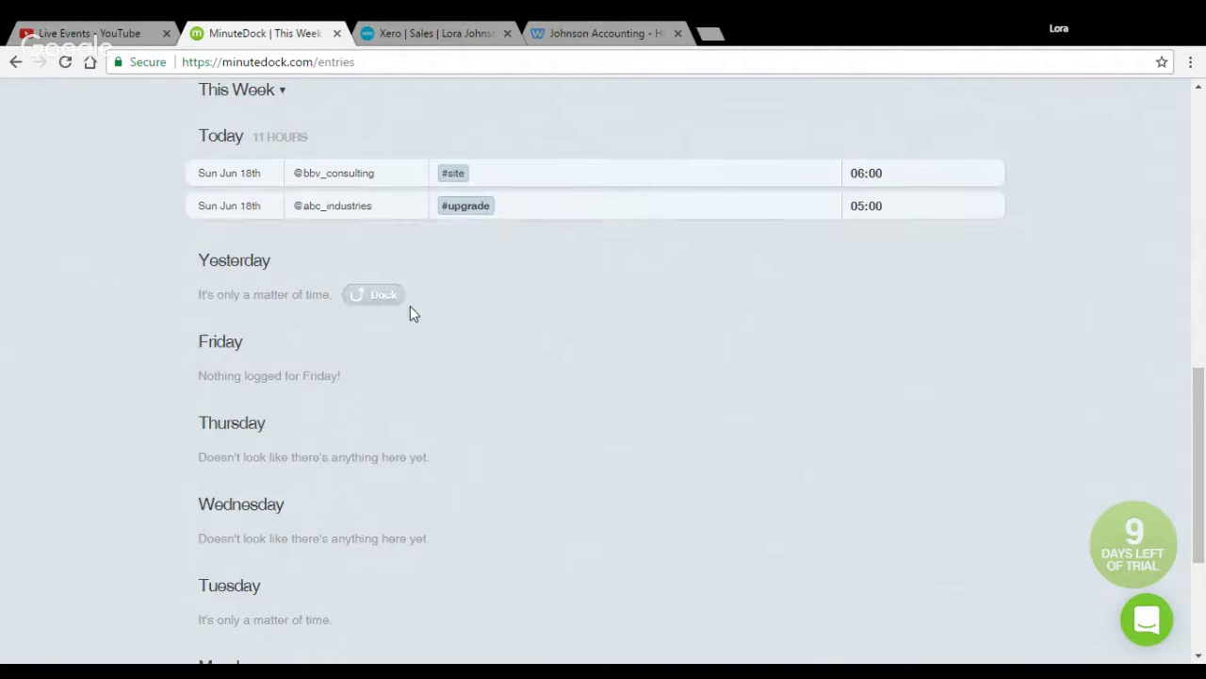
scroll(412, 308, "up", 10)
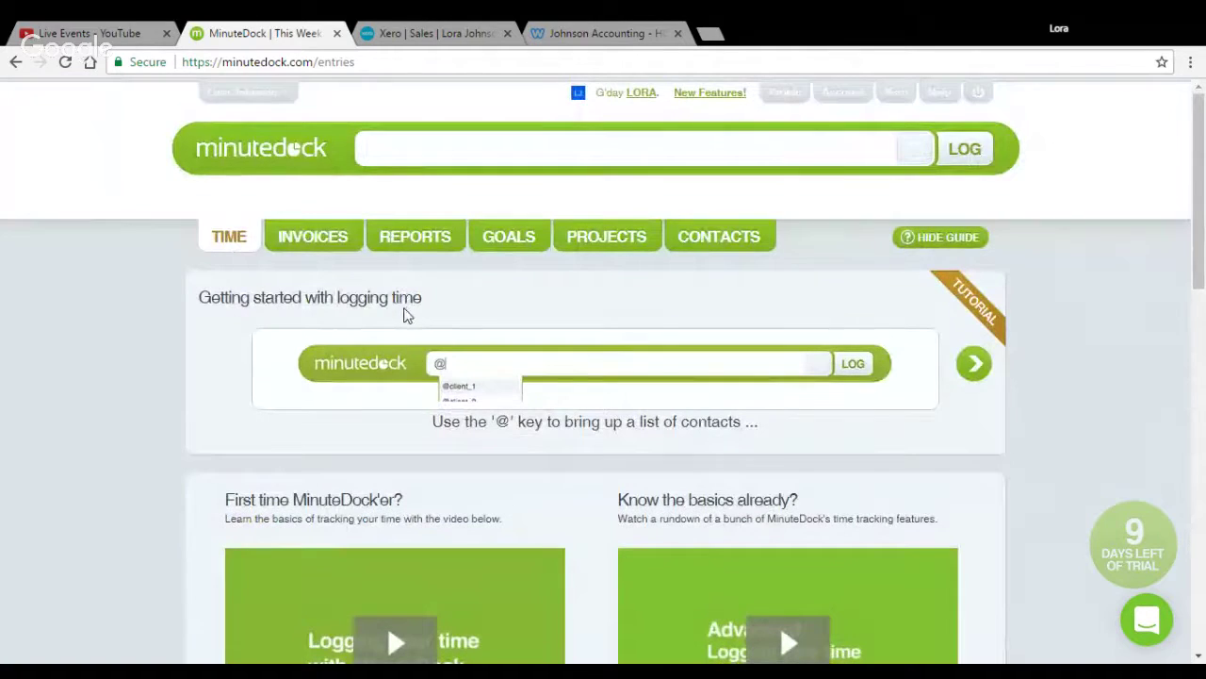
left_click(306, 243)
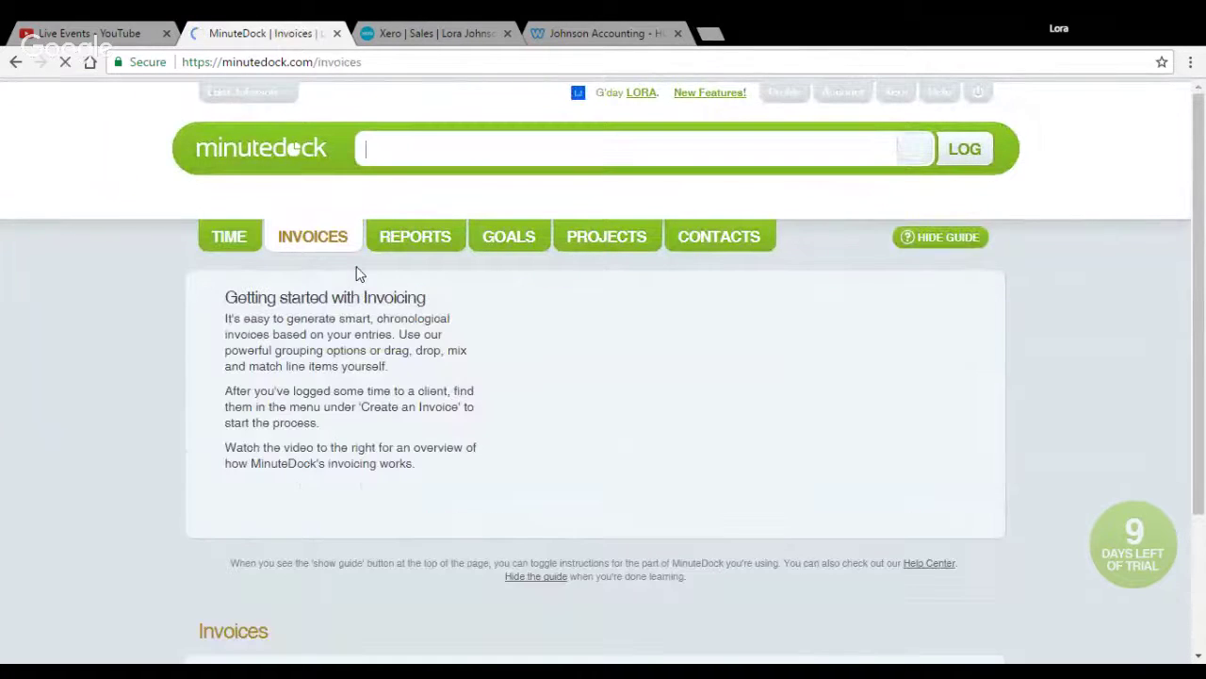
scroll(350, 317, "down", 1)
scroll(350, 317, "down", 2)
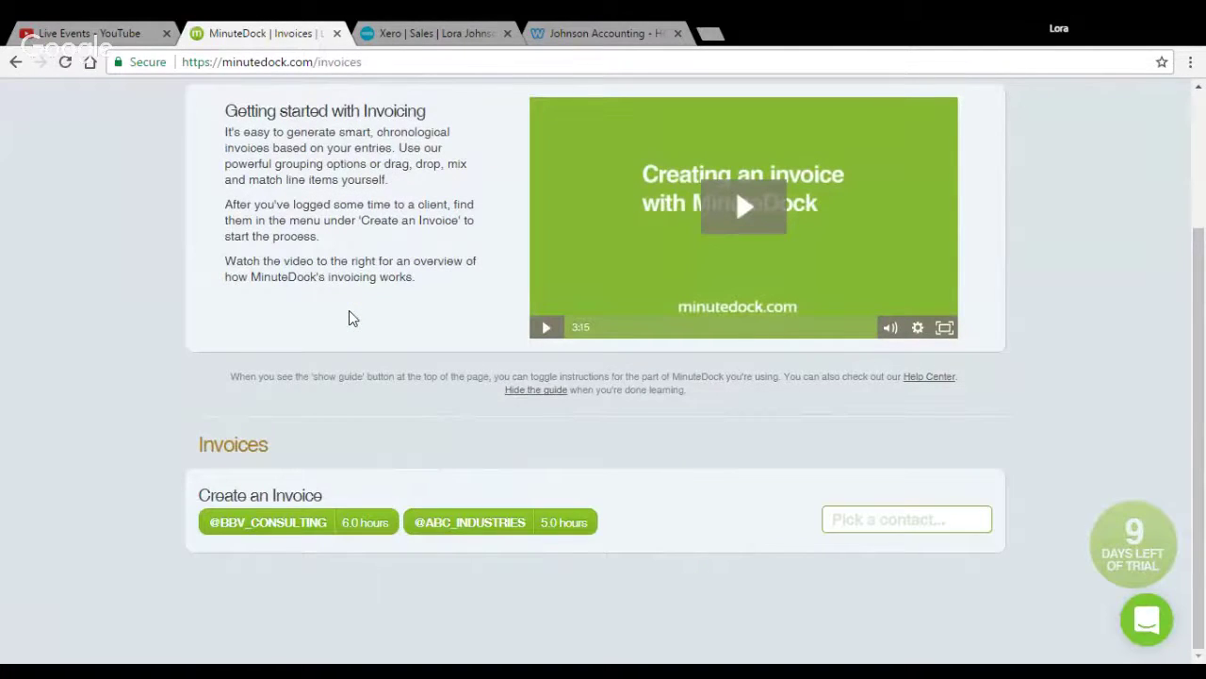
left_click(280, 524)
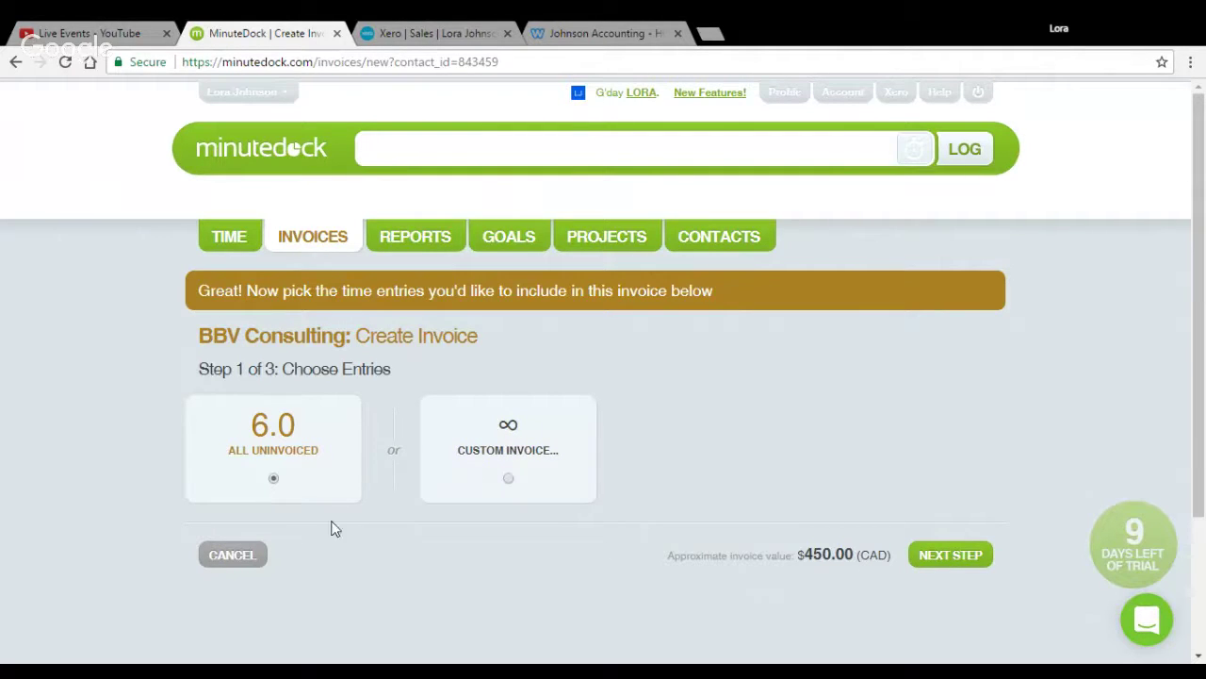
left_click(941, 564)
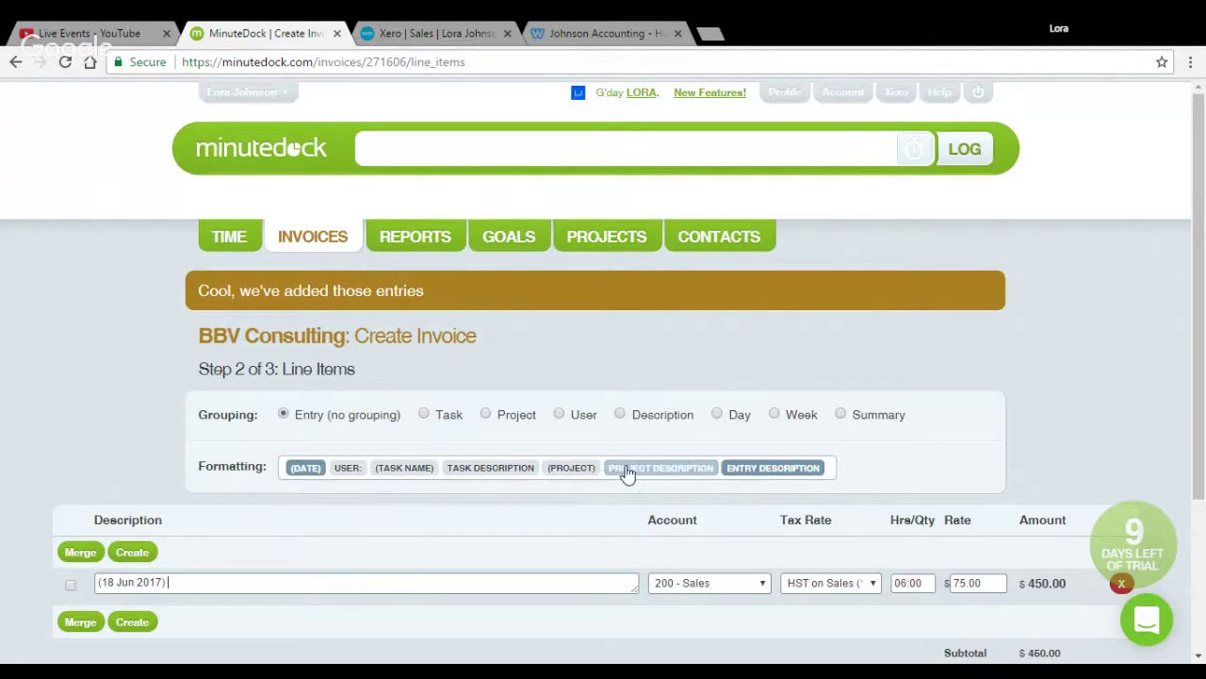
- Format the invoice's line item description to show the date and task description, without the entry description
left_click(743, 476)
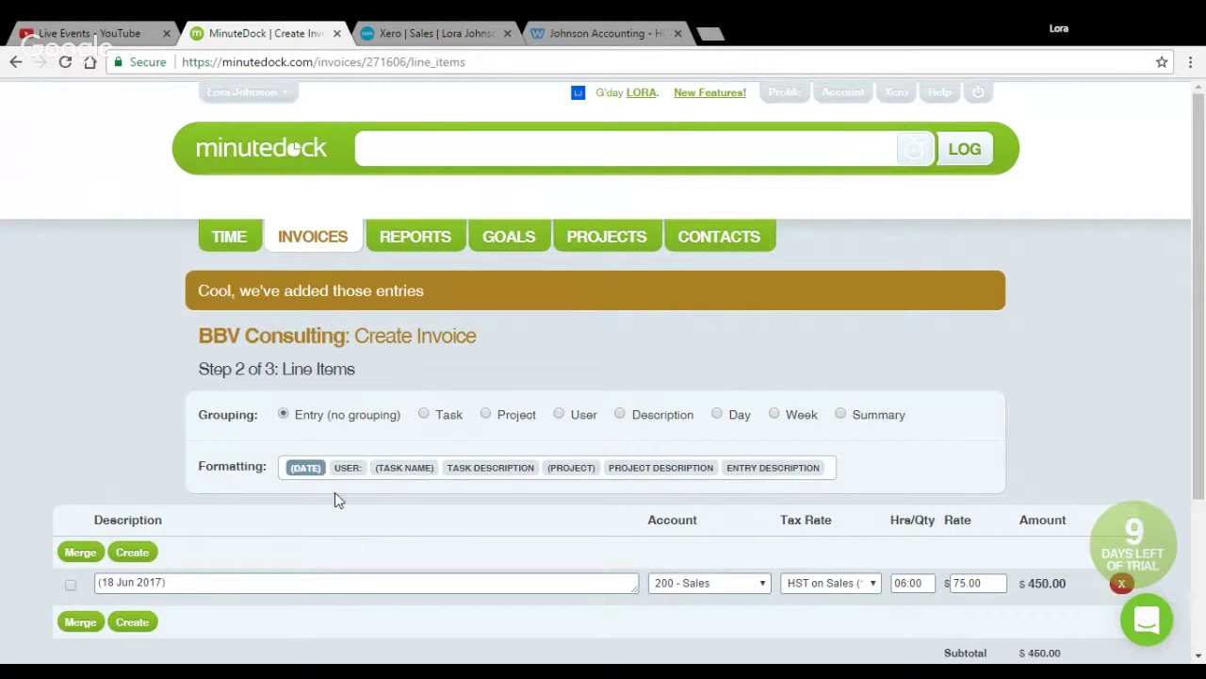
left_click(405, 468)
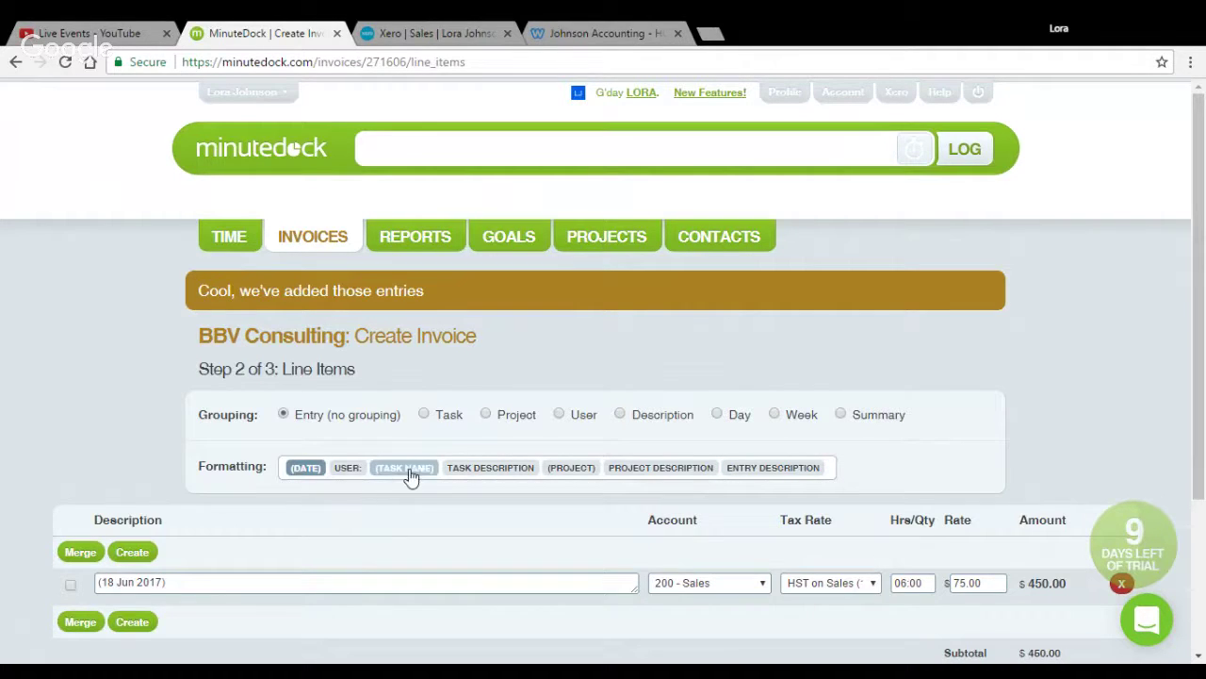
left_click(505, 470)
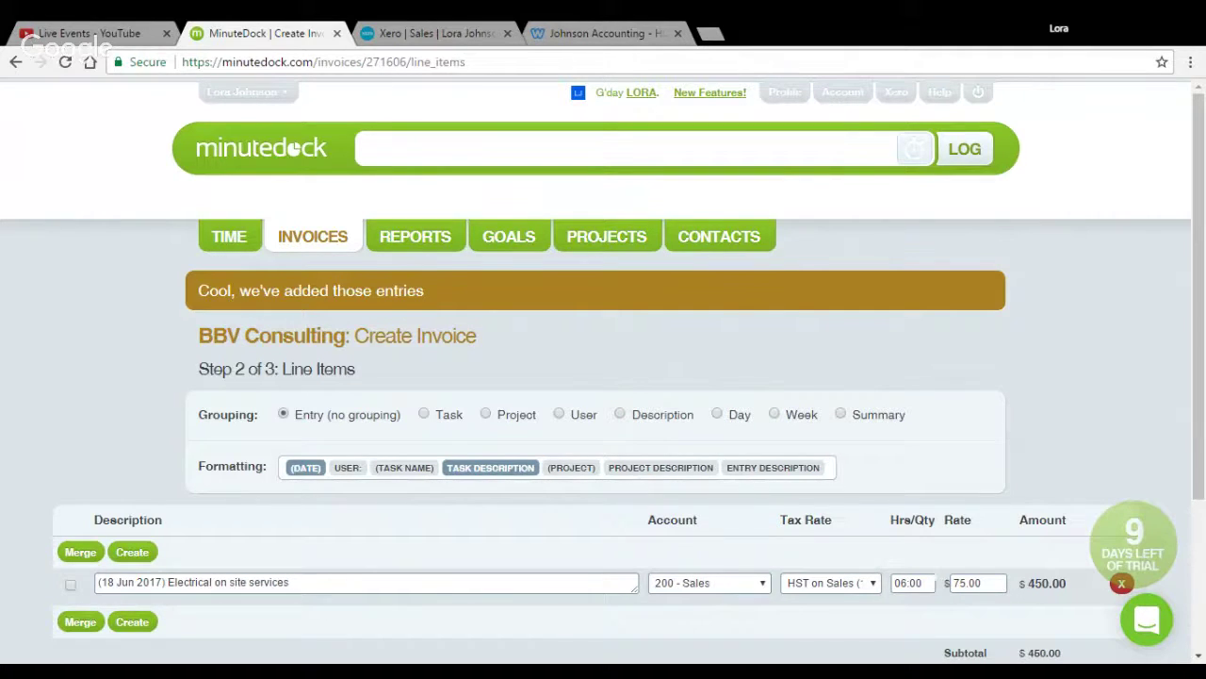
scroll(894, 546, "down", 1)
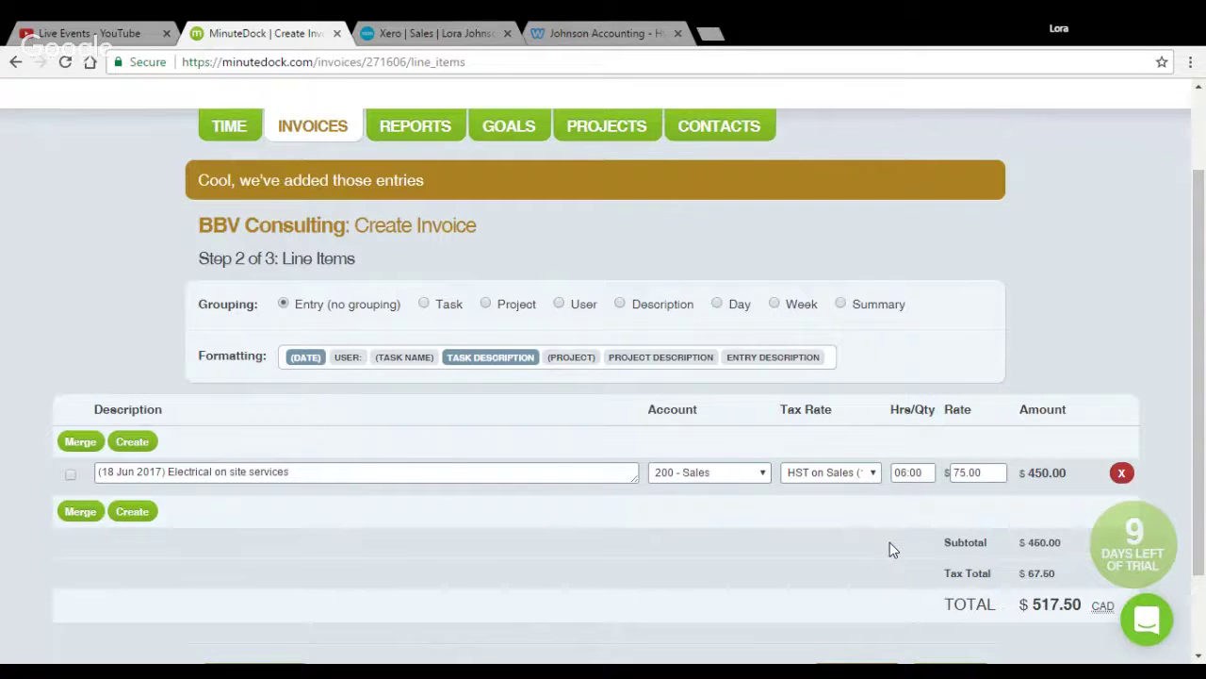
scroll(889, 545, "down", 1)
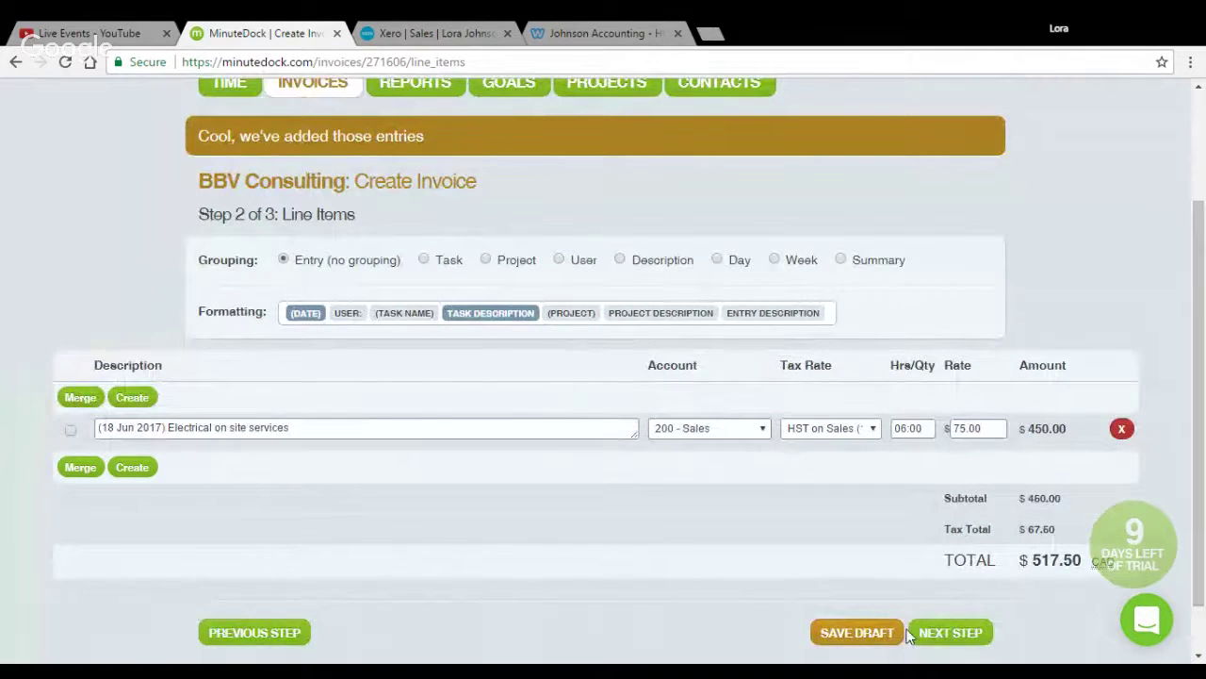
- Accept the BBV Consulting invoice's line items and details, and send the invoice to Xero
scroll(911, 589, "down", 1)
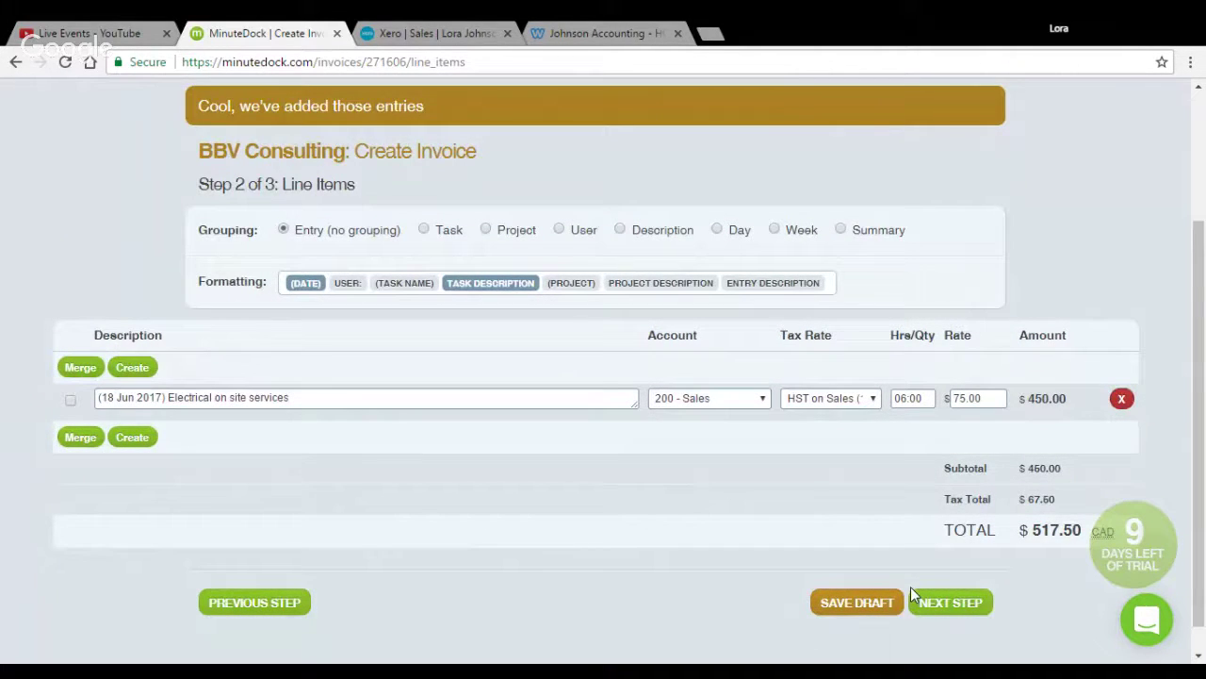
scroll(910, 586, "down", 1)
left_click(940, 582)
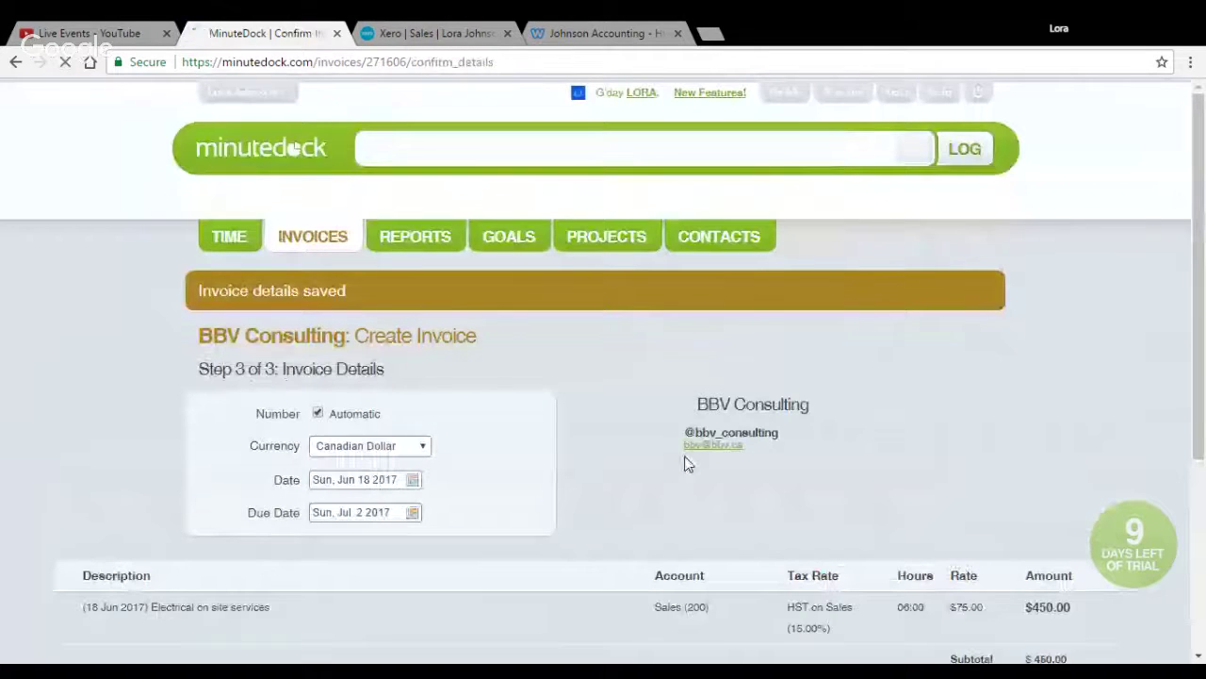
scroll(685, 463, "down", 3)
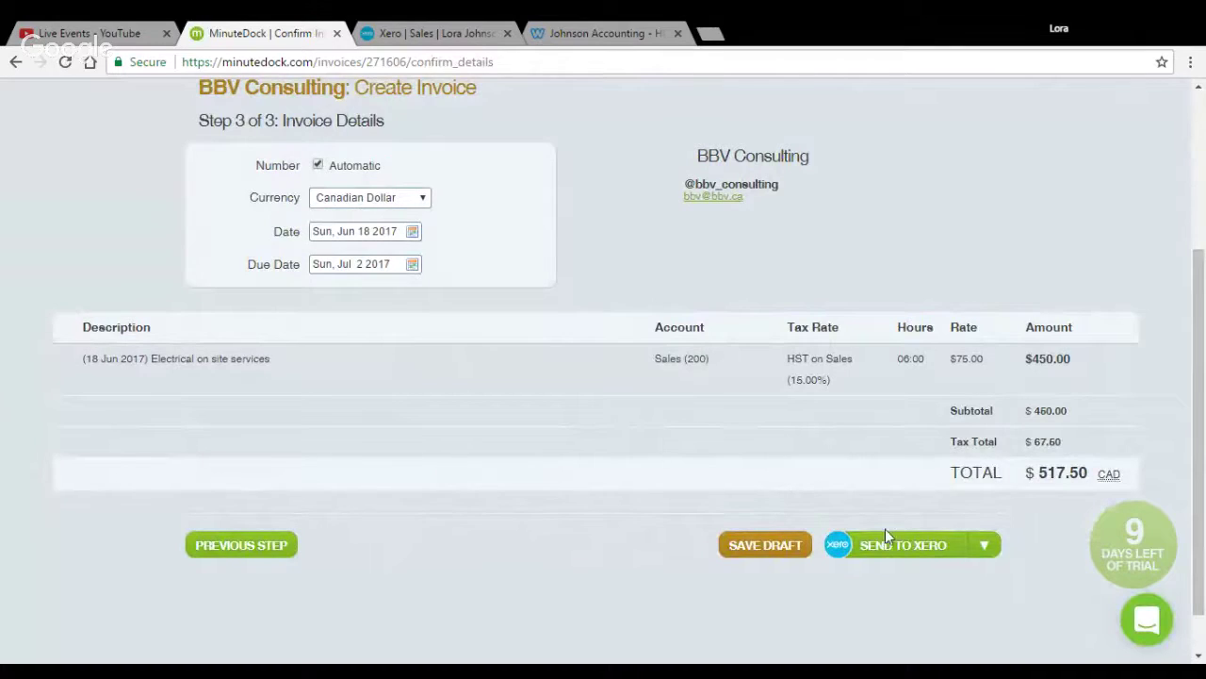
left_click(938, 545)
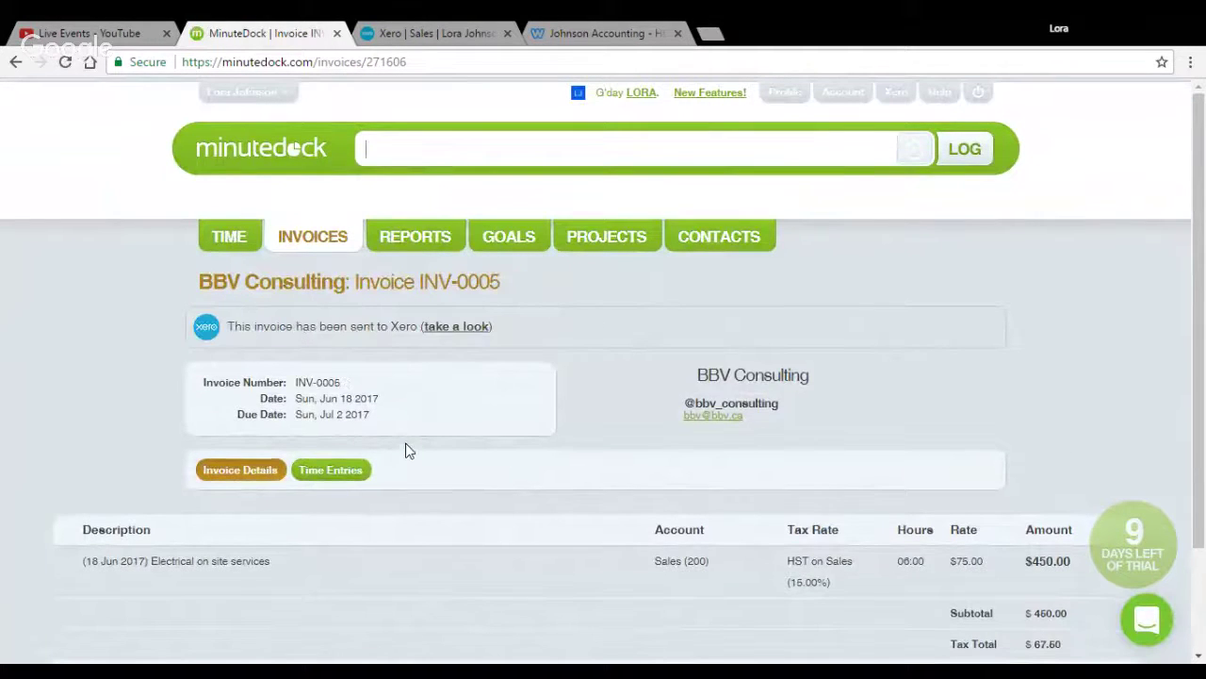
scroll(383, 412, "down", 3)
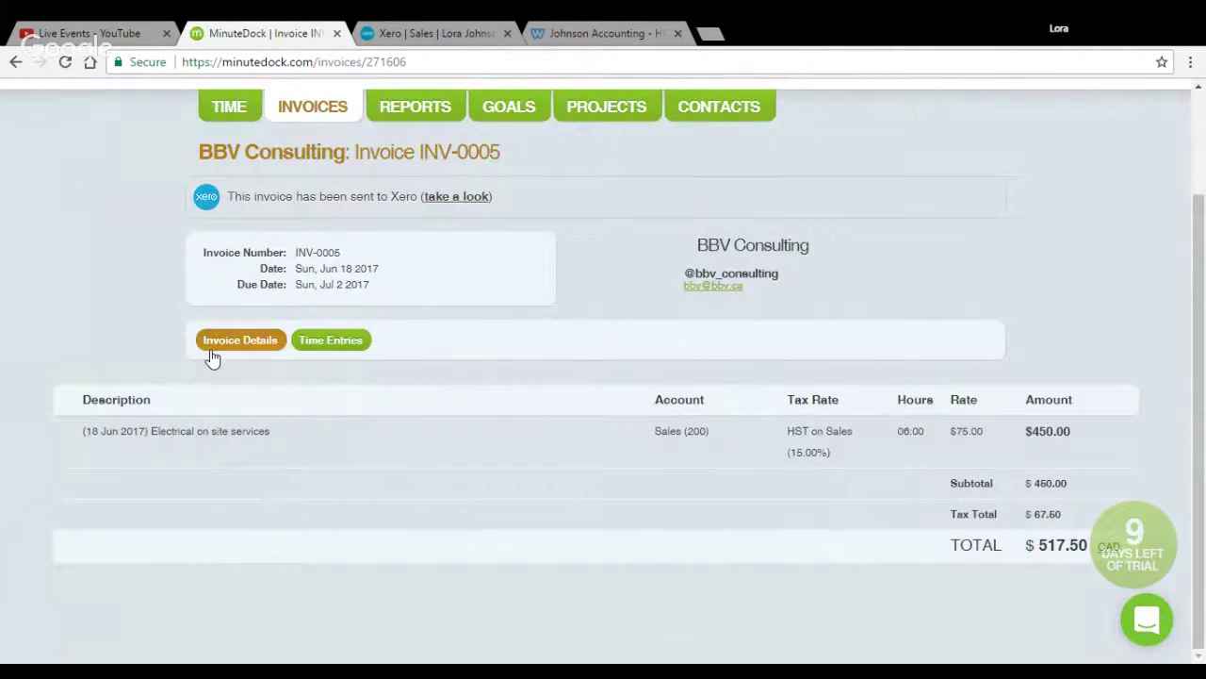
scroll(210, 358, "up", 3)
left_click(306, 233)
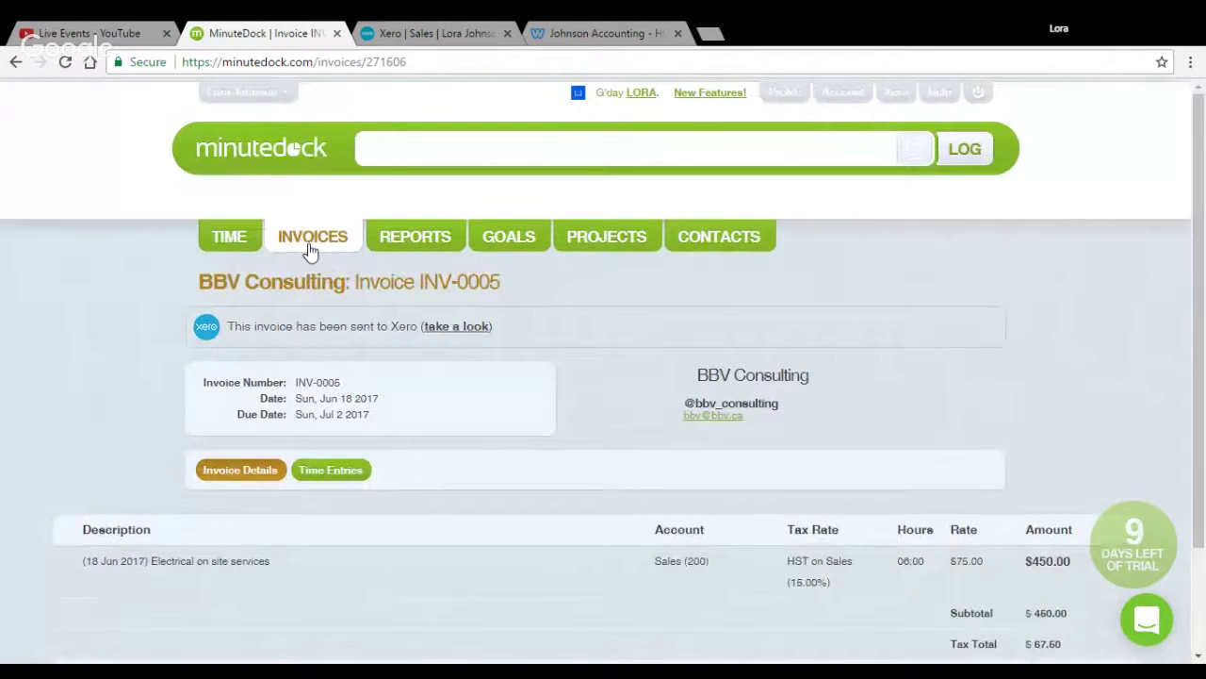
scroll(317, 340, "down", 5)
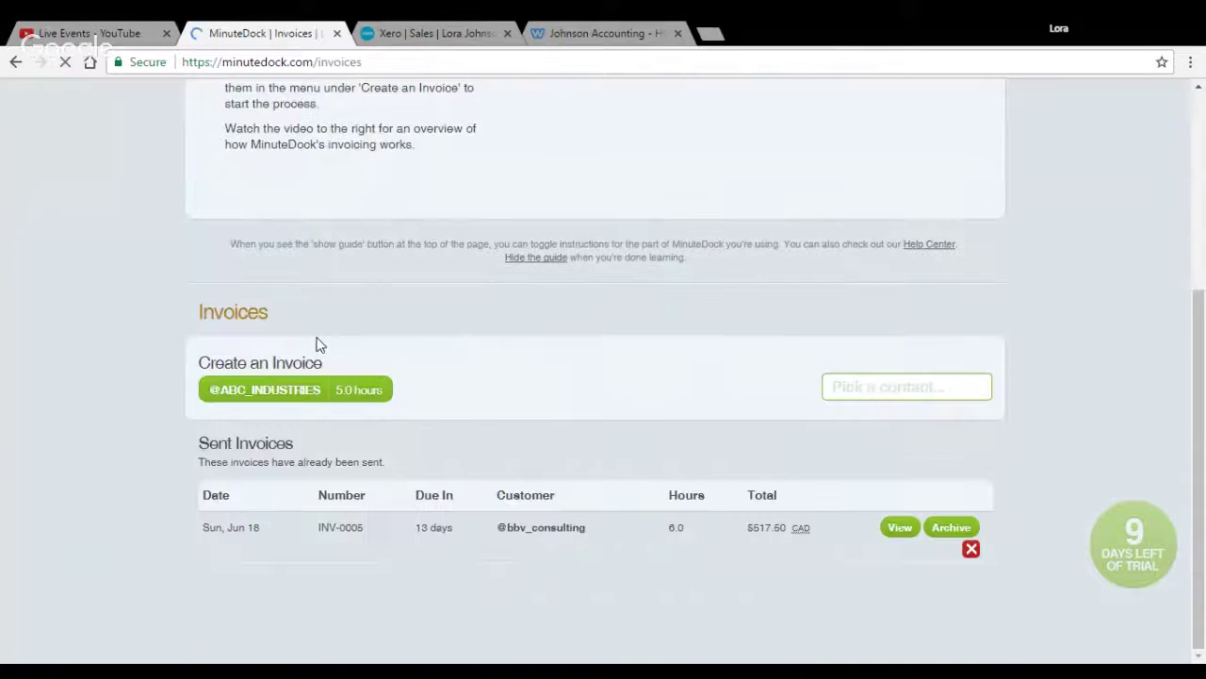
left_click(238, 400)
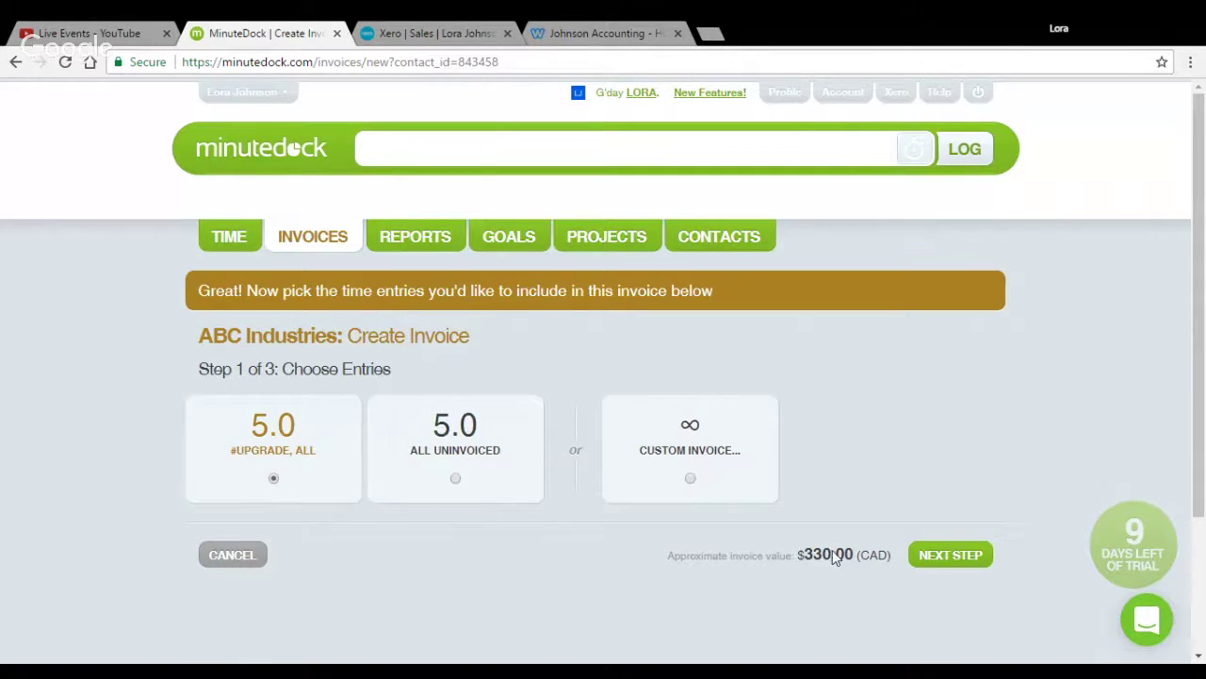
left_click(945, 564)
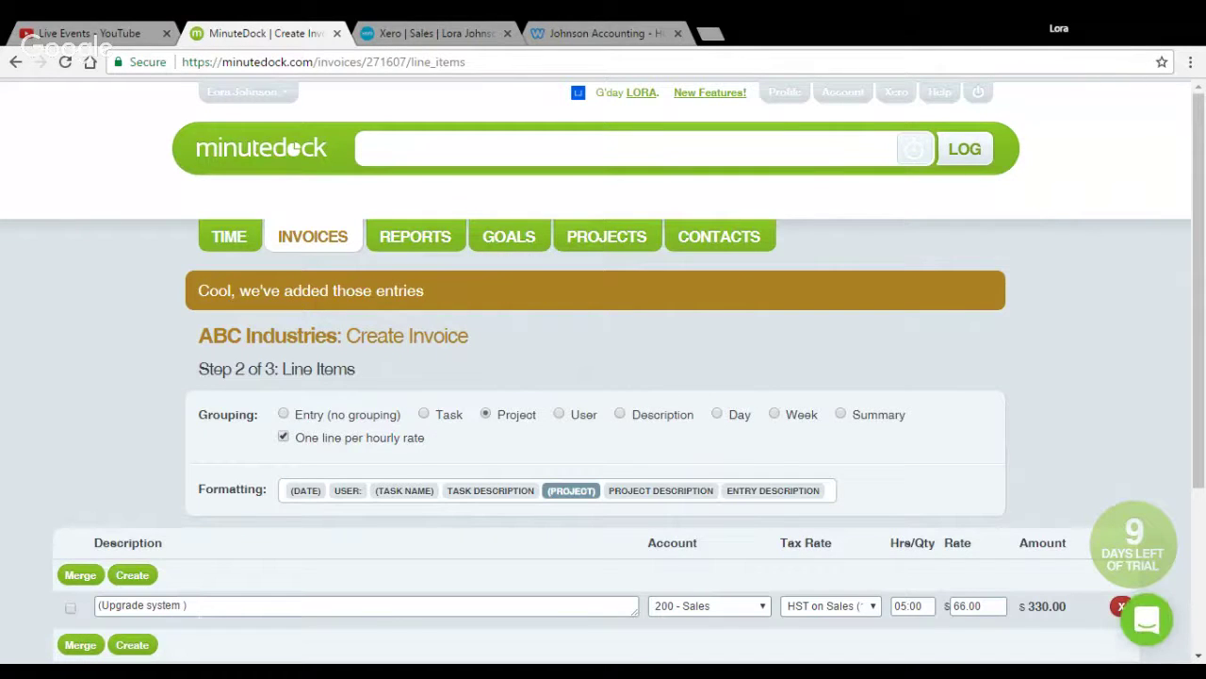
- Add the project description to the line item formatting and continue to the ABC Industries invoice details
left_click(631, 496)
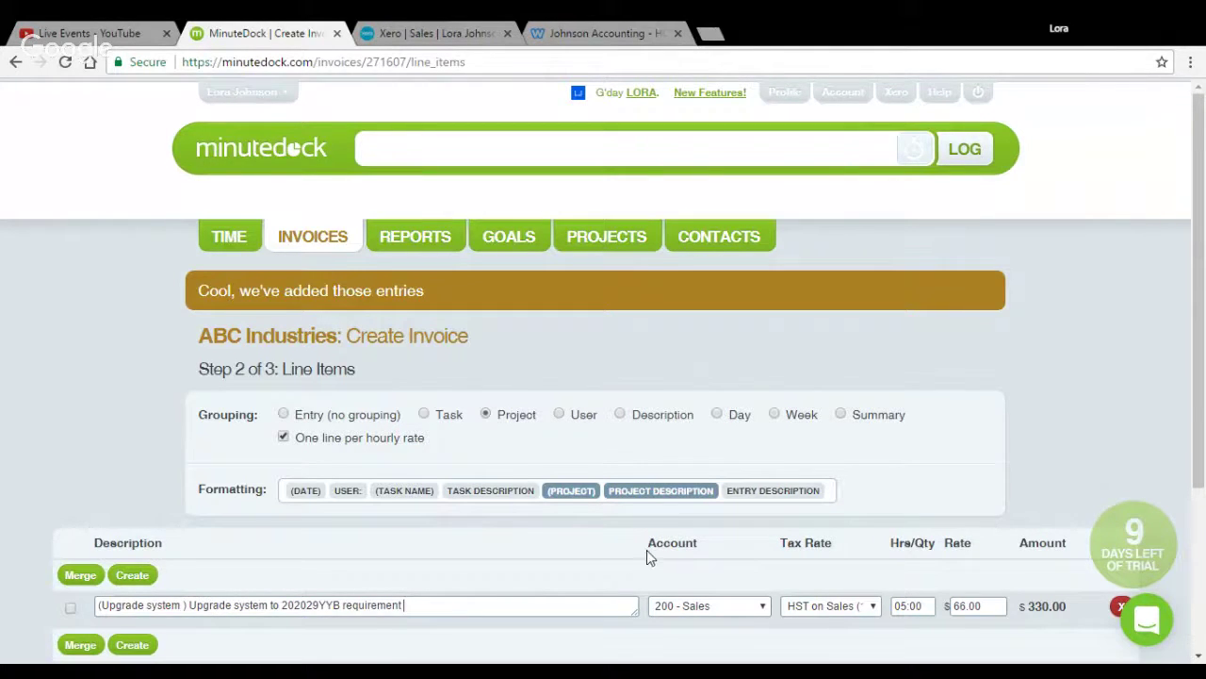
scroll(647, 550, "down", 2)
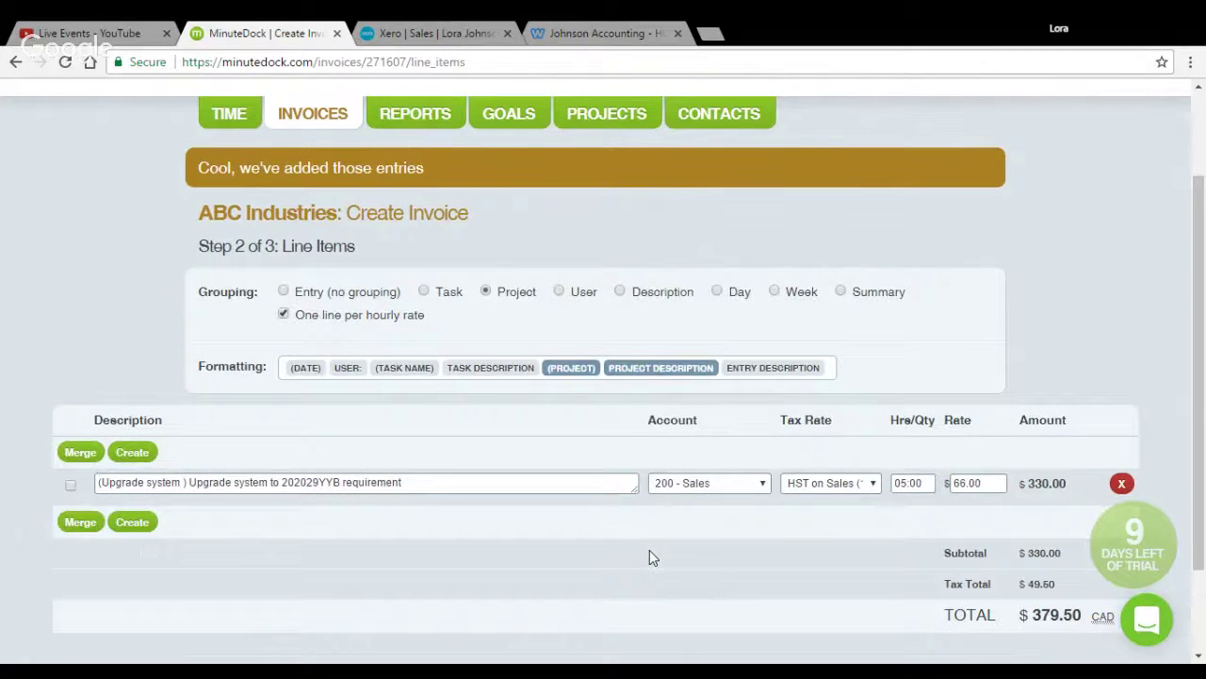
scroll(649, 557, "down", 1)
left_click(938, 617)
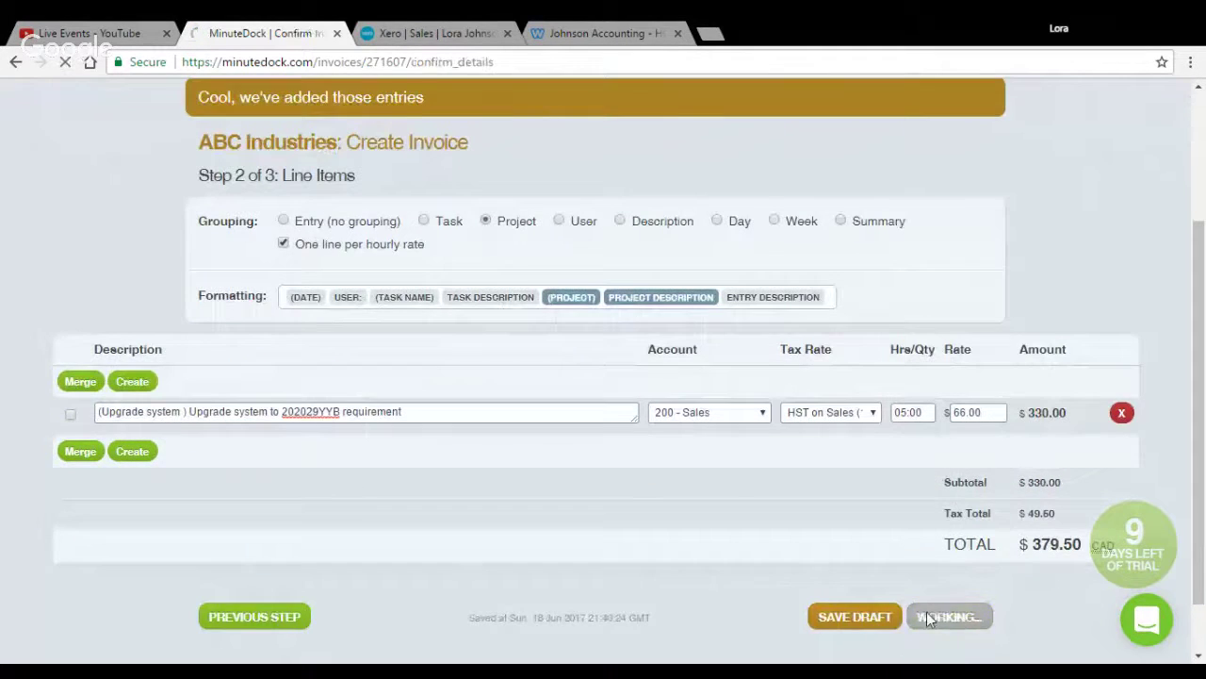
- Send the ABC Industries invoice to Xero with the default invoice details
scroll(264, 413, "down", 2)
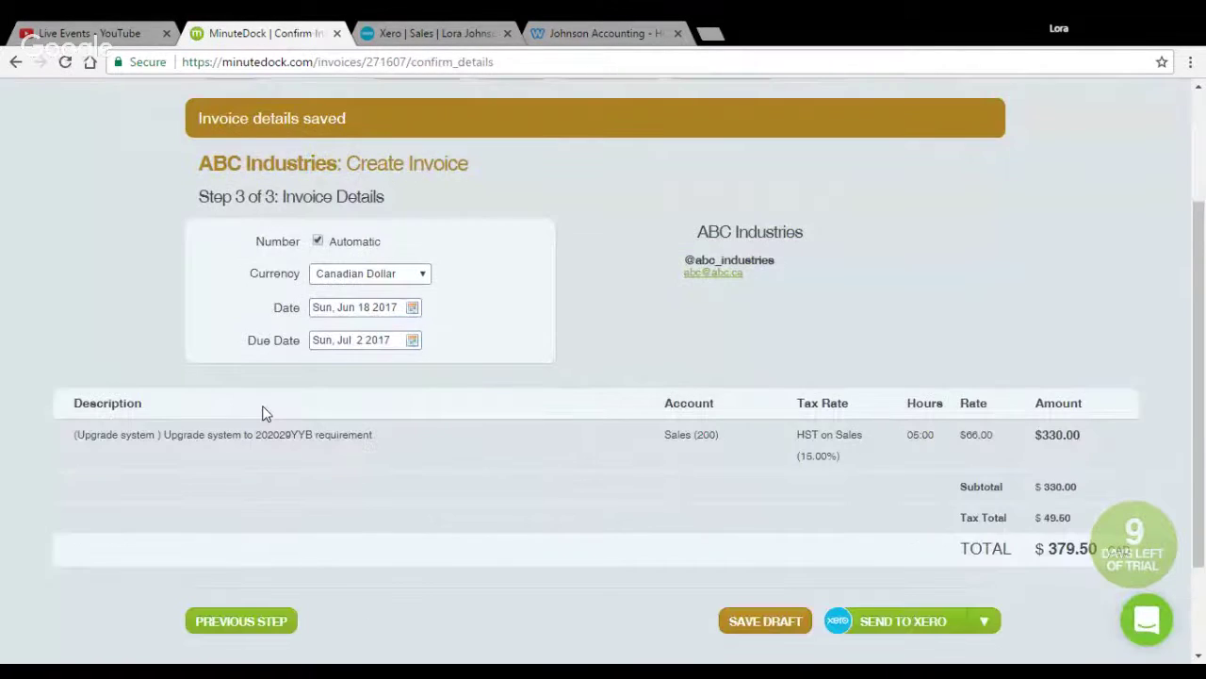
scroll(264, 413, "down", 2)
left_click(883, 537)
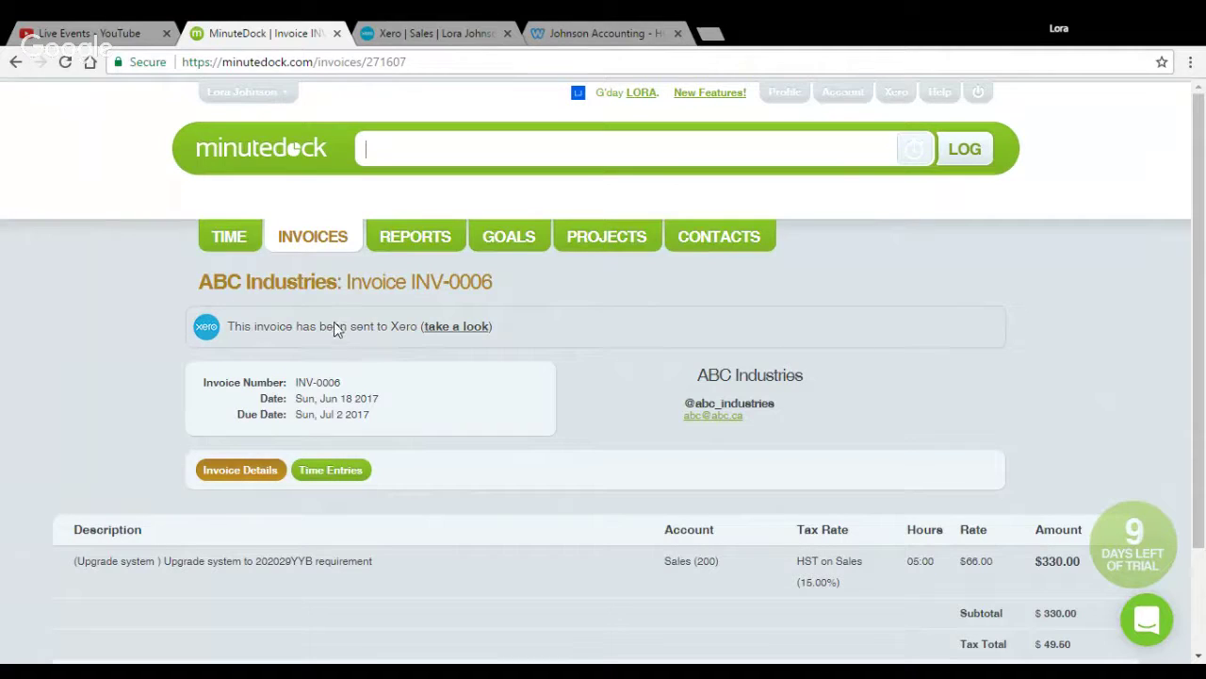
- Switch to Xero, list the draft sales invoices and select both the ABC Industries and BBV Consulting invoices
left_click(399, 35)
scroll(300, 406, "up", 3)
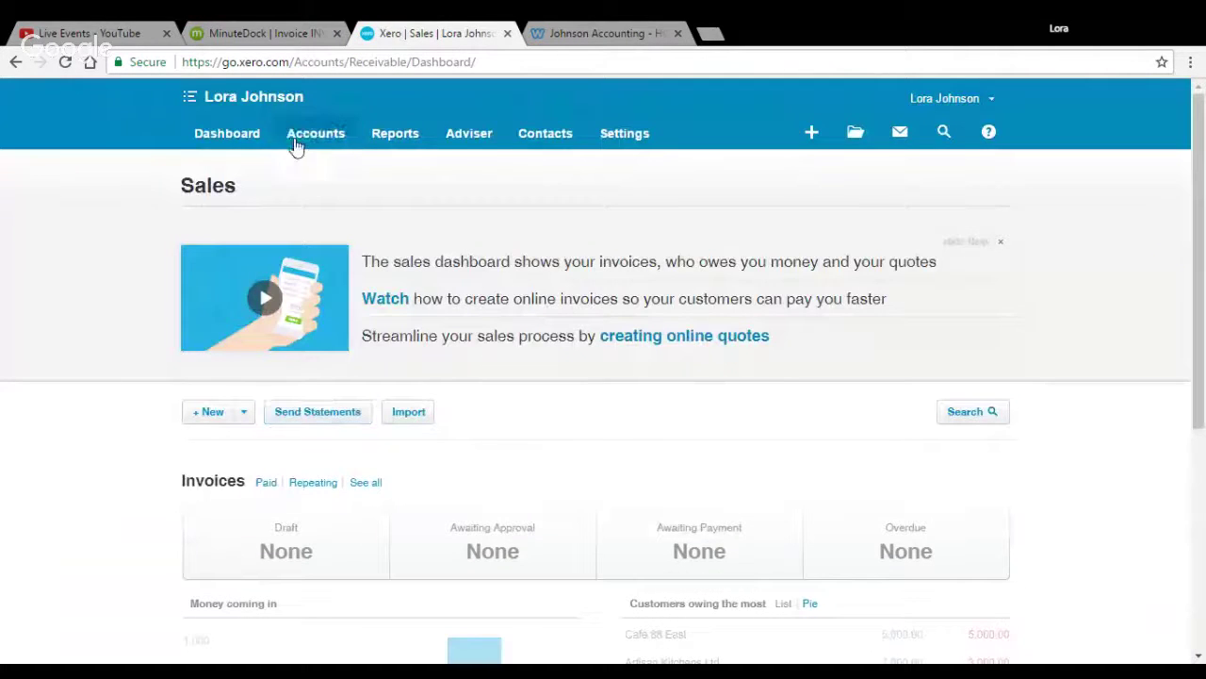
left_click(316, 139)
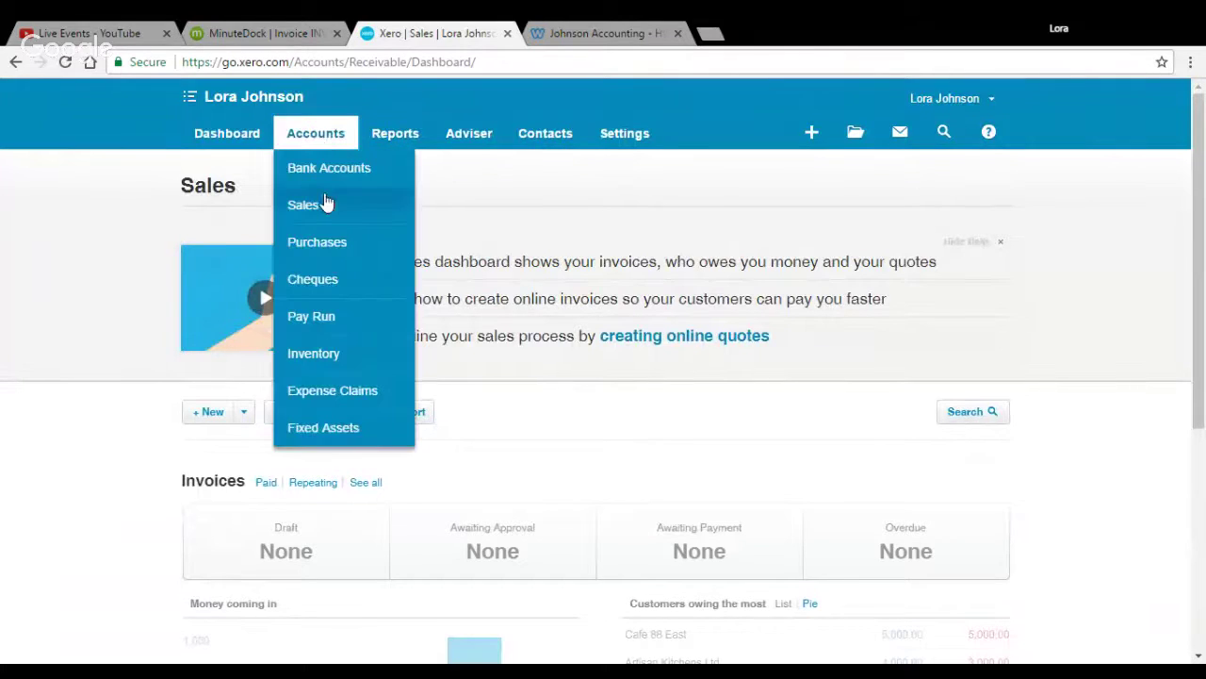
left_click(321, 213)
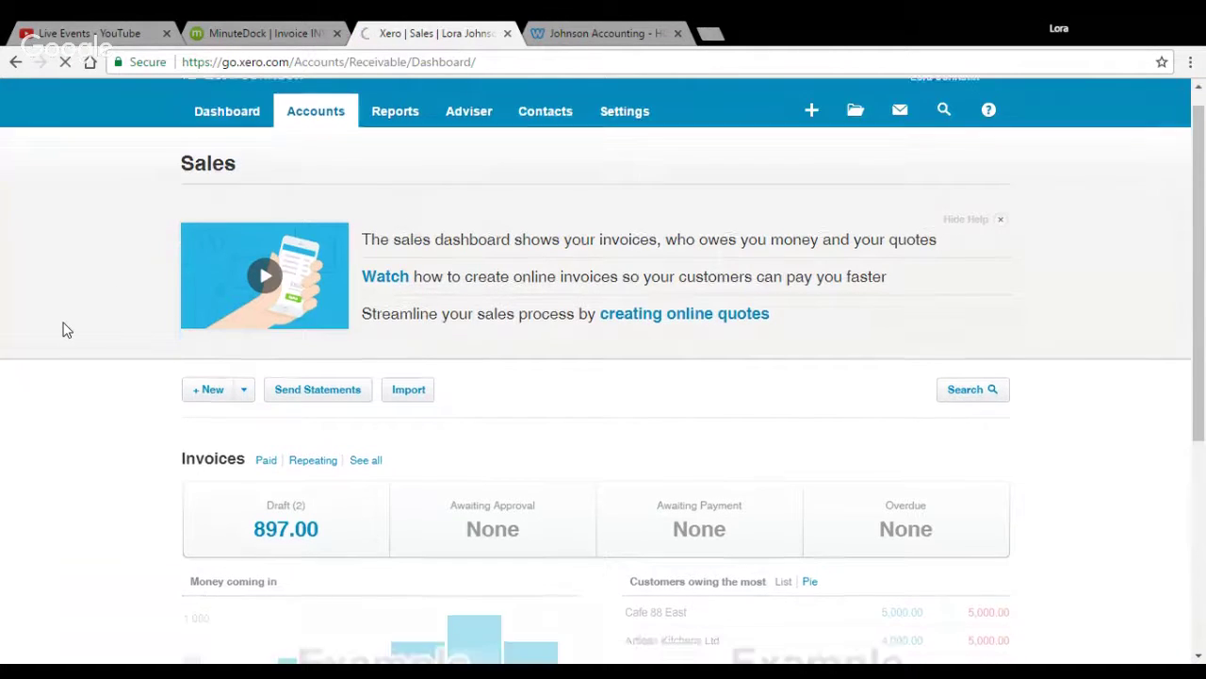
scroll(66, 325, "down", 3)
left_click(284, 242)
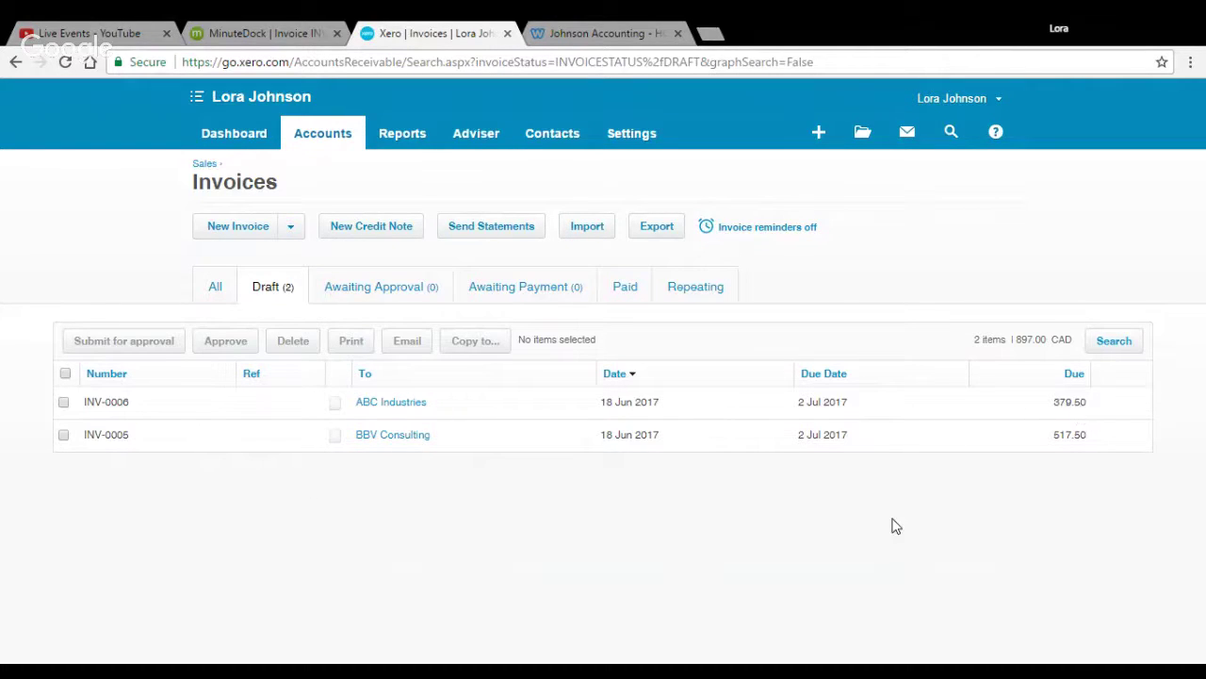
left_click(65, 375)
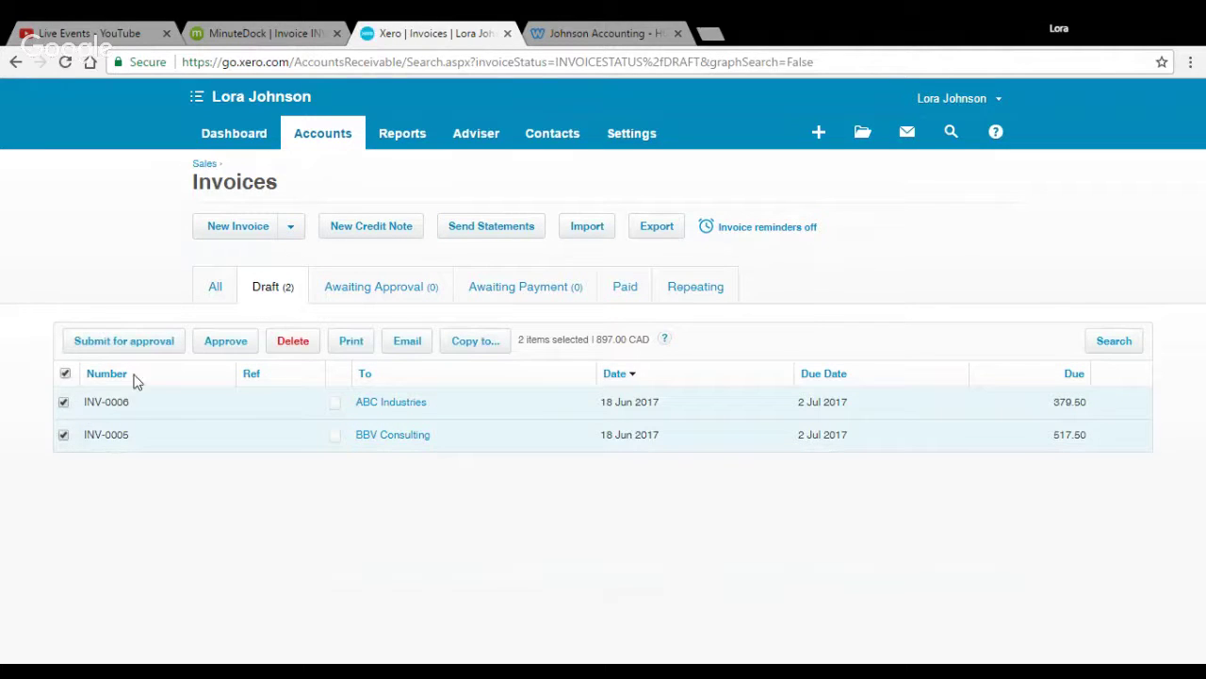
- Examine the recipients, template and message for emailing the selected invoices, and leave without sending
left_click(408, 345)
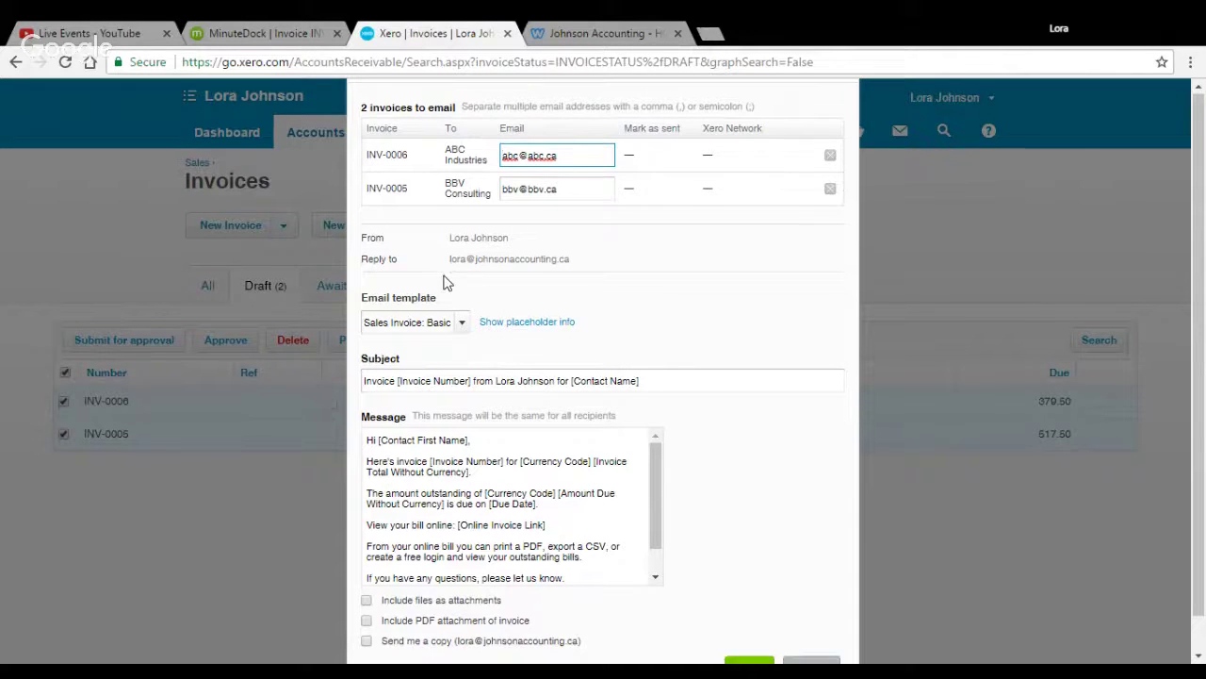
scroll(450, 297, "down", 1)
scroll(763, 556, "up", 1)
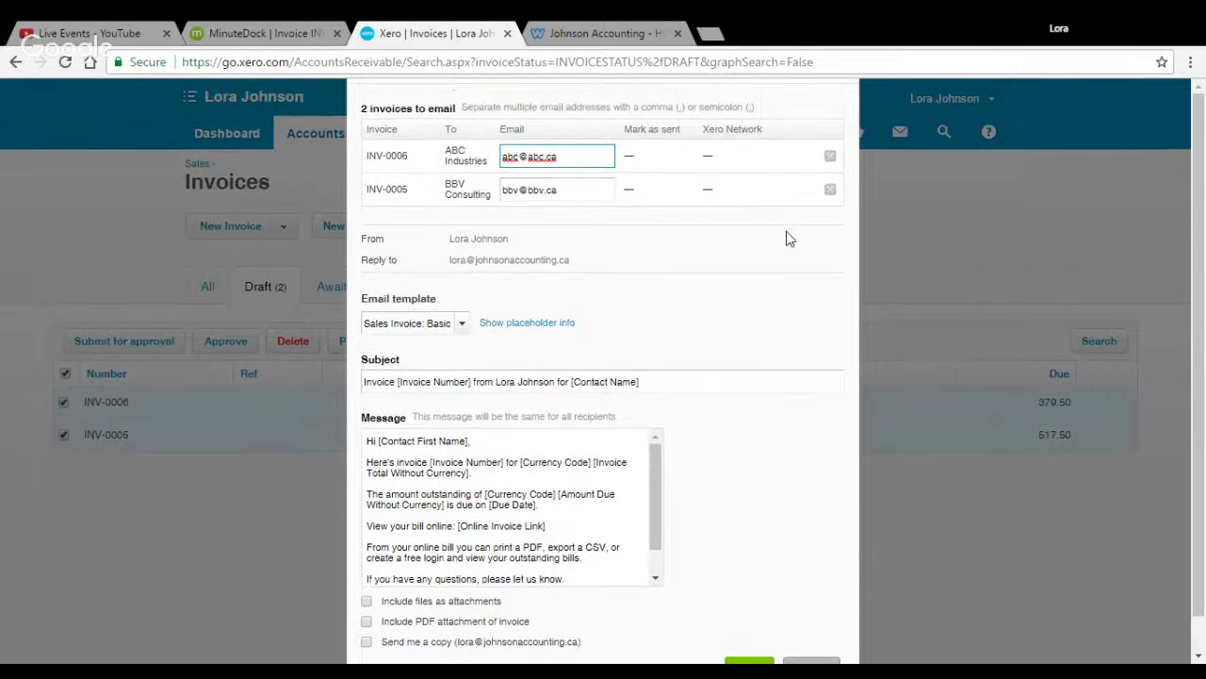
scroll(579, 609, "down", 2)
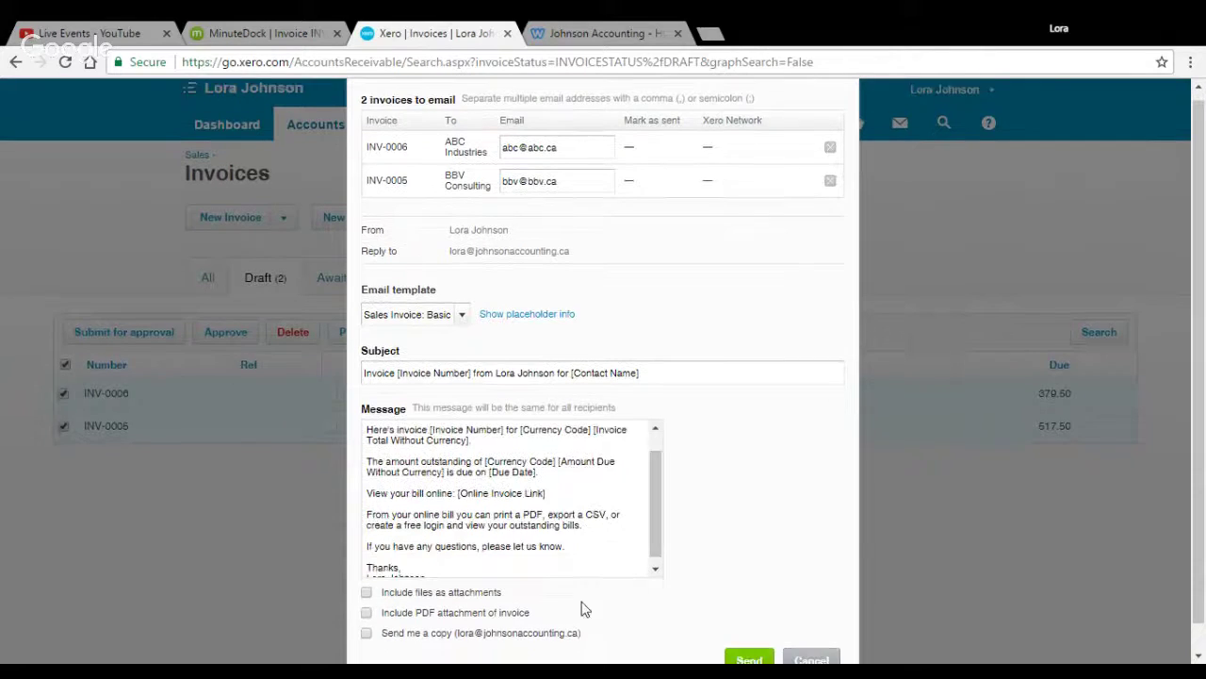
left_click(810, 635)
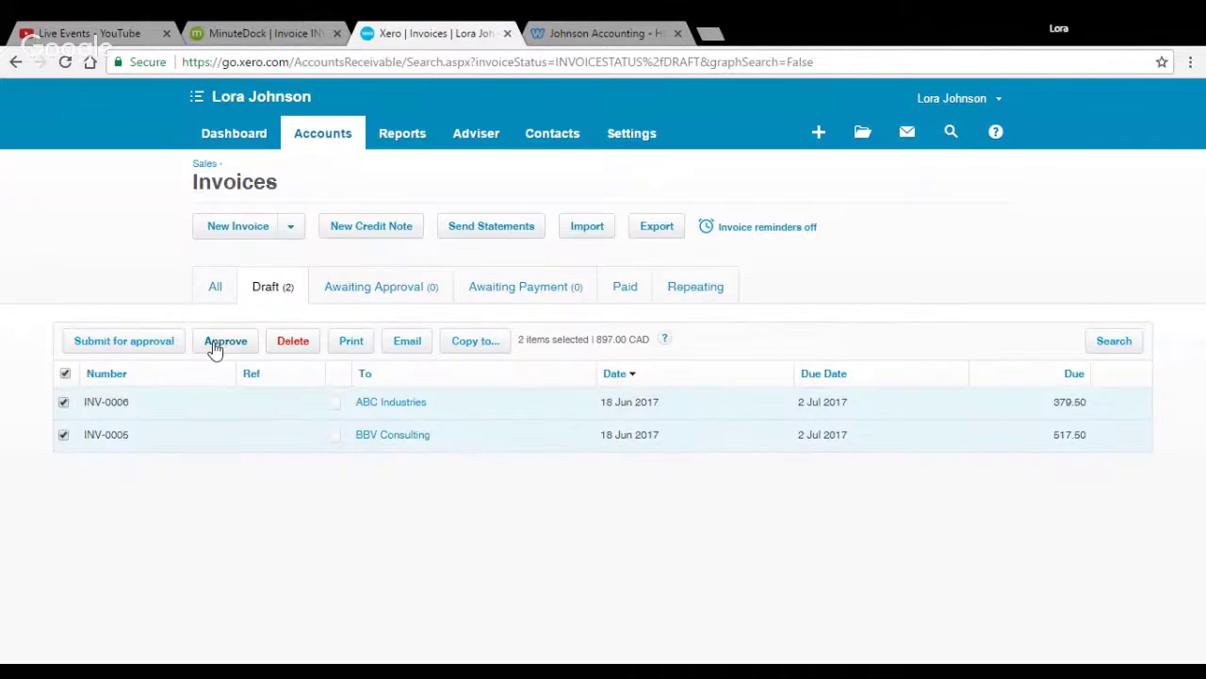
- Approve the two selected draft invoices and dismiss the confirmation notice
left_click(217, 345)
left_click(674, 407)
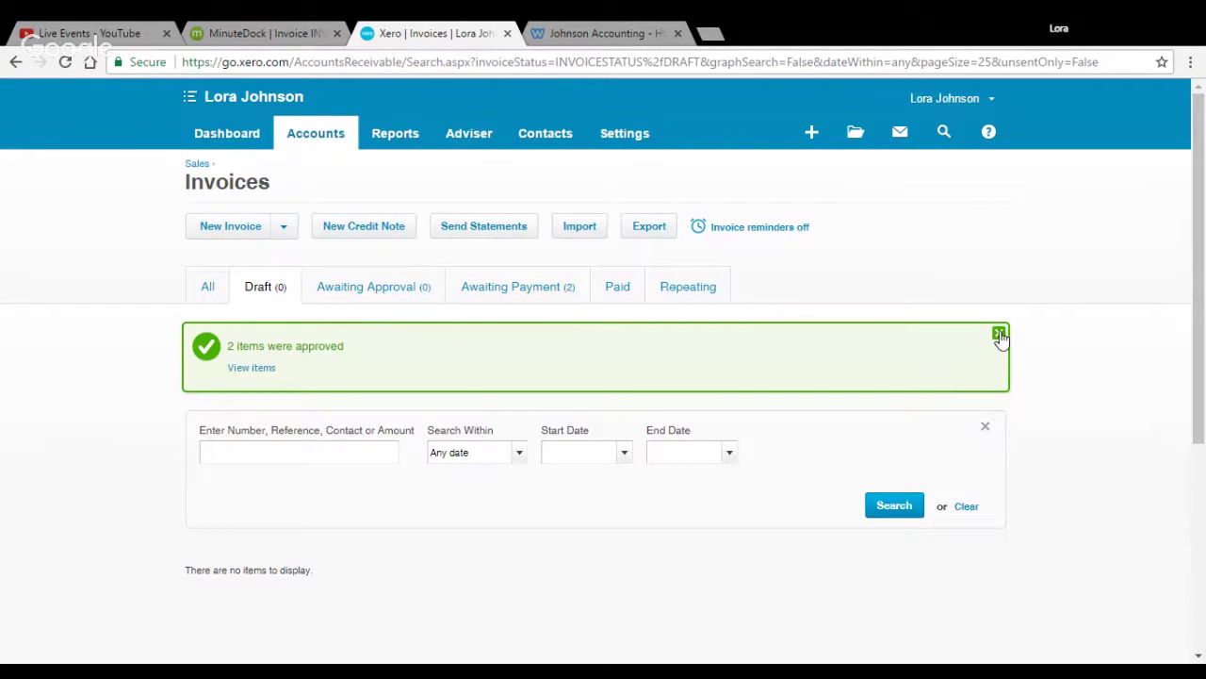
left_click(999, 335)
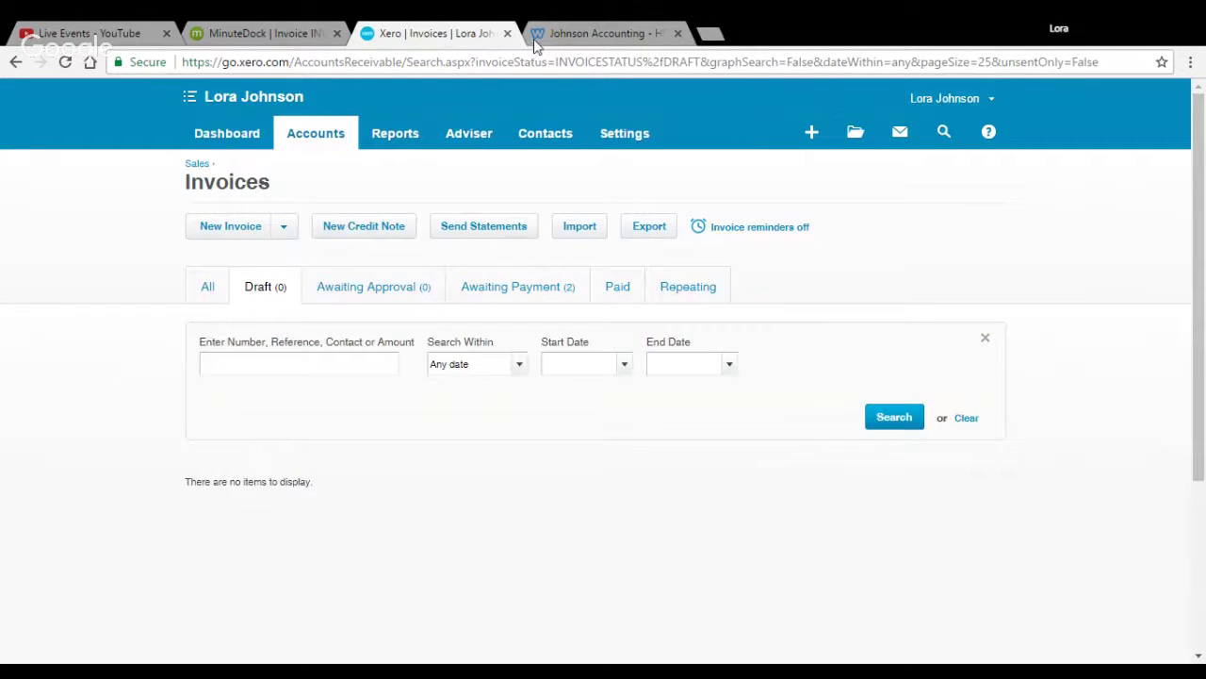
- Switch to the Johnson Accounting website's home page
left_click(566, 33)
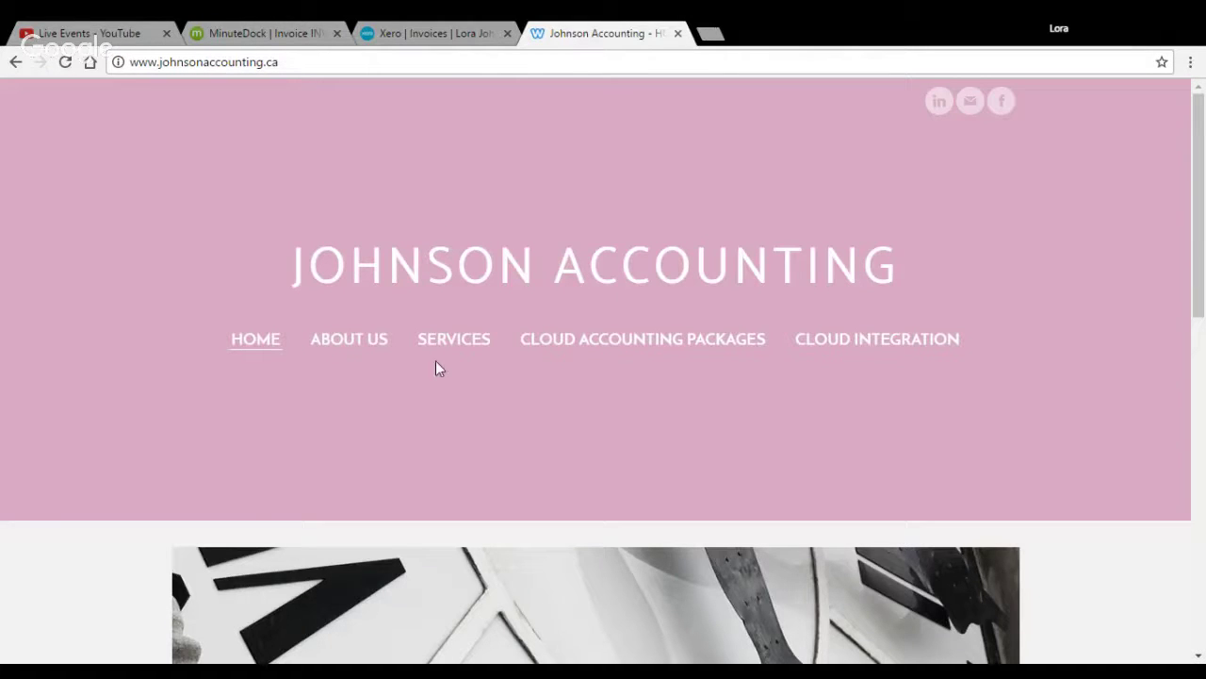